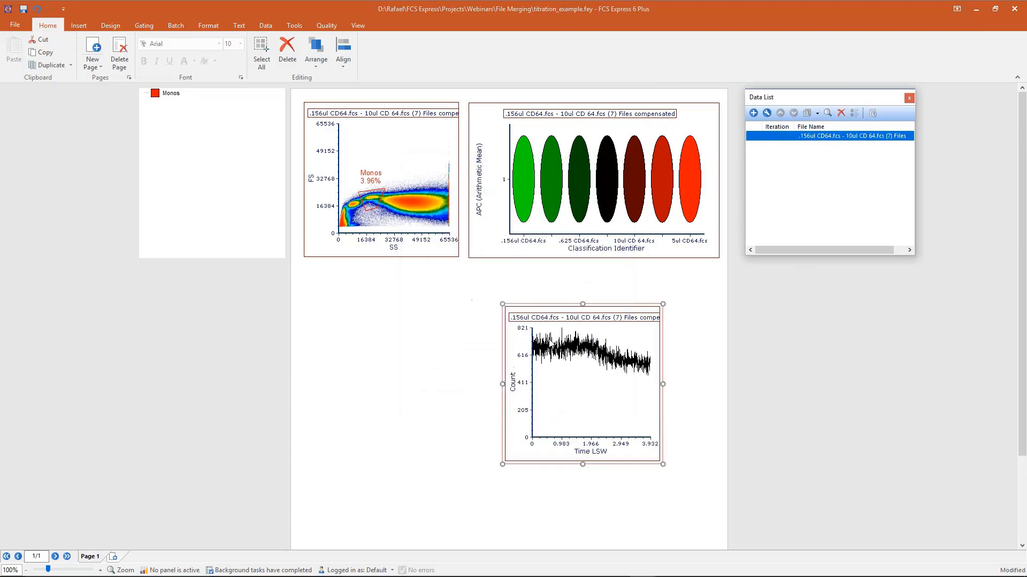
# - Place the histogram directly below the heat map, widen it to nearly the heat map's width, and set its X parameter to APC
pyautogui.moveTo(547, 307); pyautogui.dragTo(517, 278)
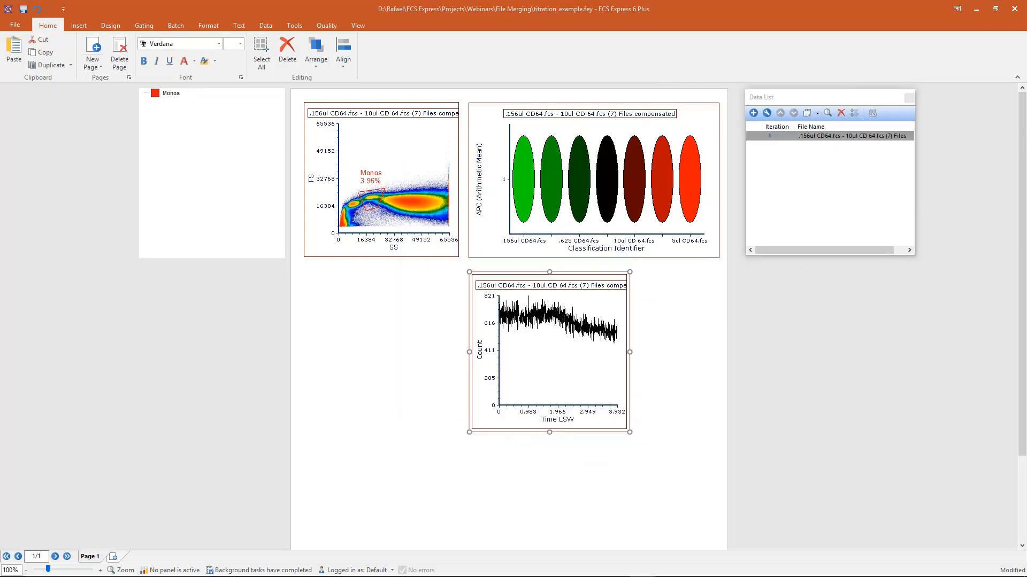
pyautogui.moveTo(630, 352); pyautogui.dragTo(706, 352)
pyautogui.click(592, 419)
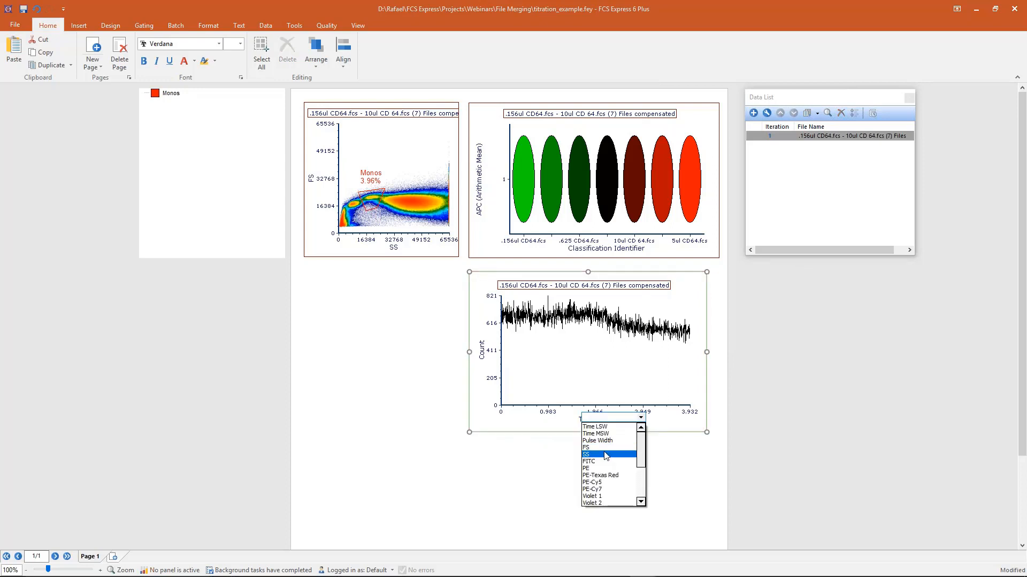
pyautogui.scroll(-1, 607, 457)
pyautogui.click(600, 469)
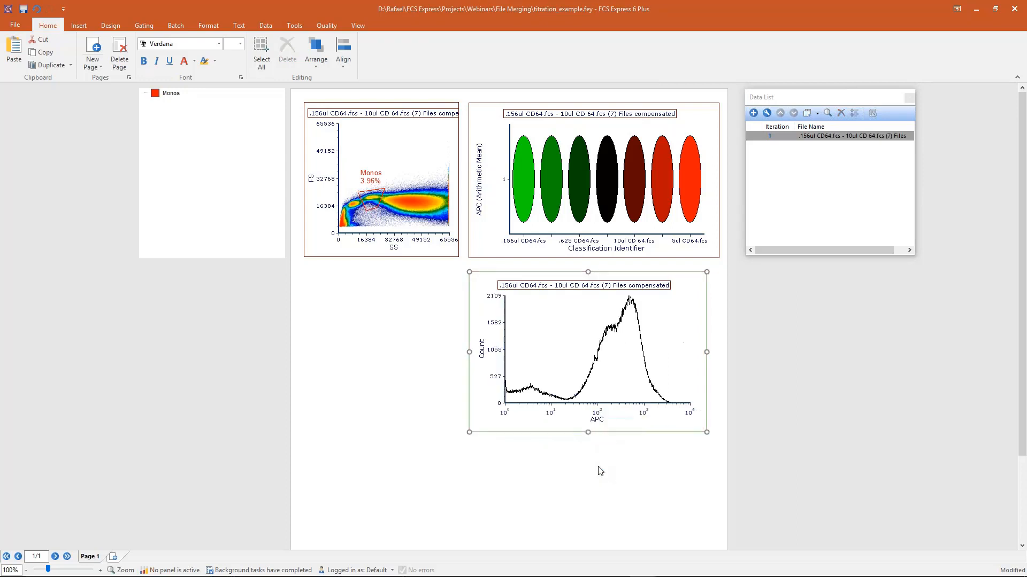
pyautogui.click(601, 469)
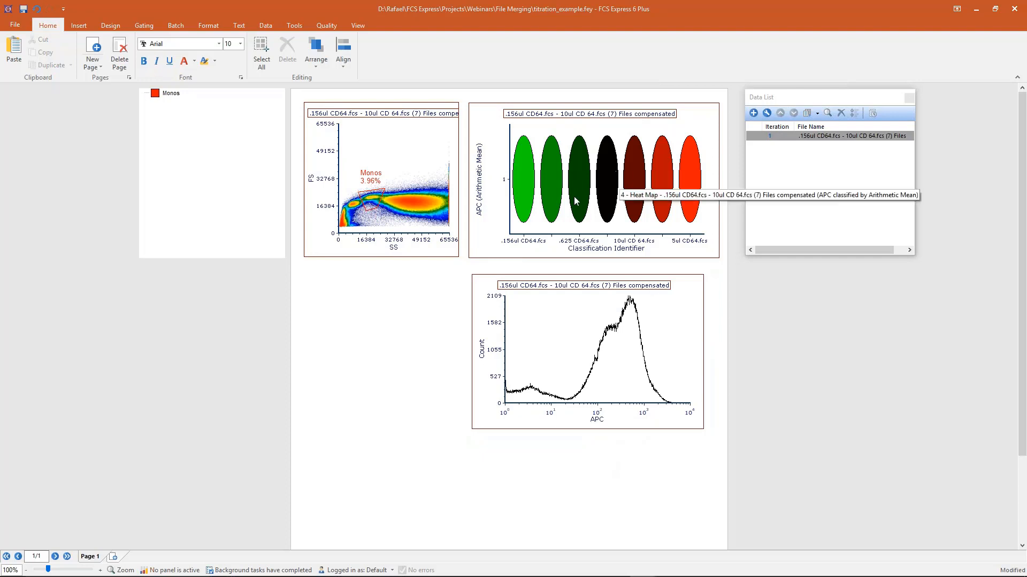
# - Create a blue well gate named Gate 1 under Monos on the heat map's .156ul CD64.fcs well, including its events
pyautogui.rightClick(556, 145)
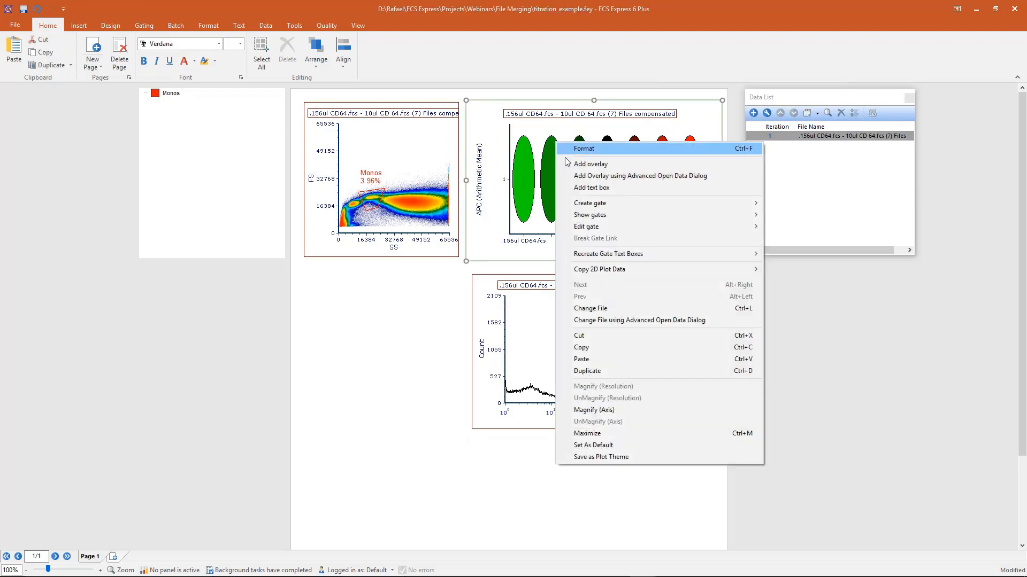
pyautogui.moveTo(593, 206)
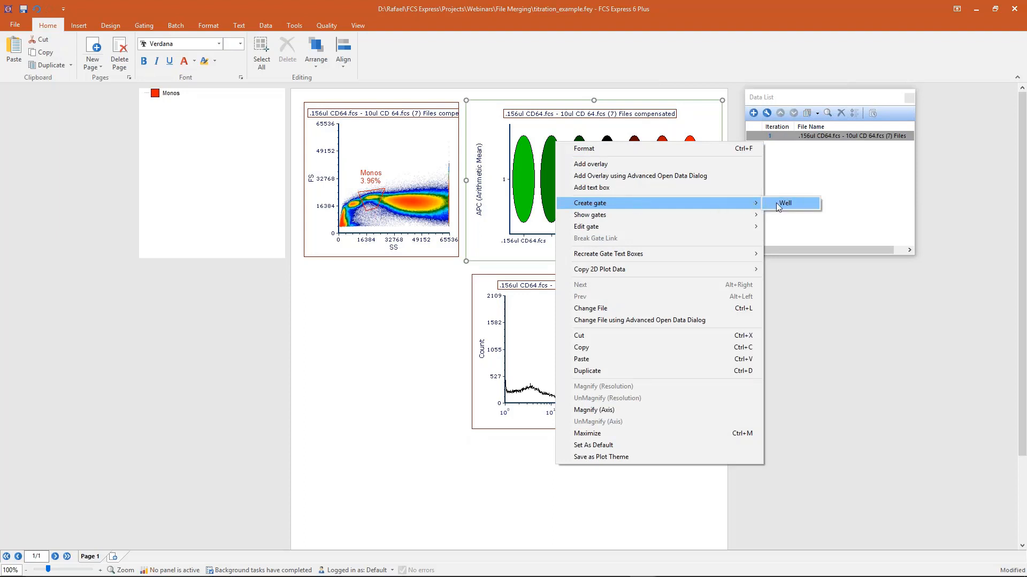
pyautogui.click(775, 204)
pyautogui.click(523, 182)
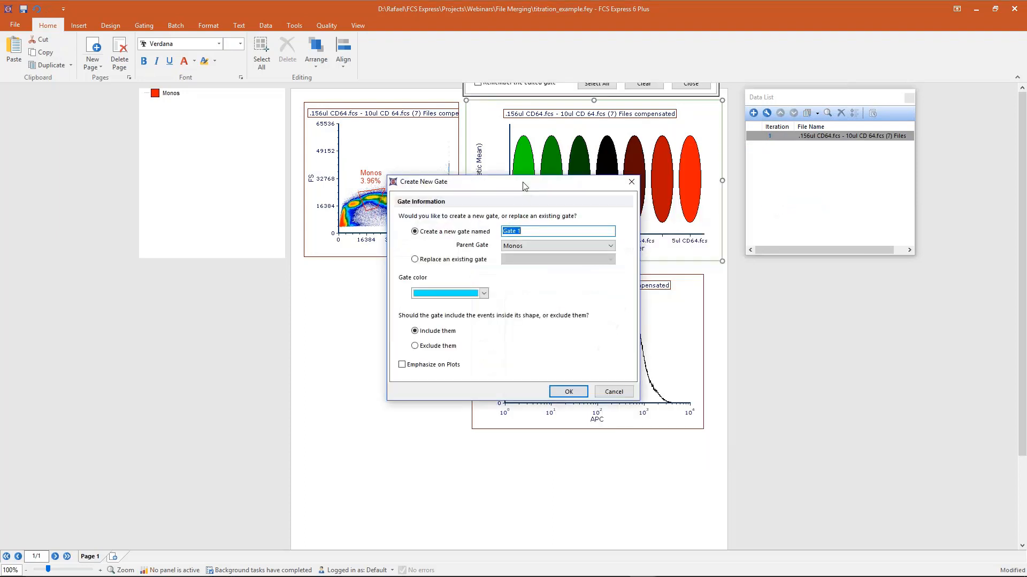
pyautogui.click(484, 293)
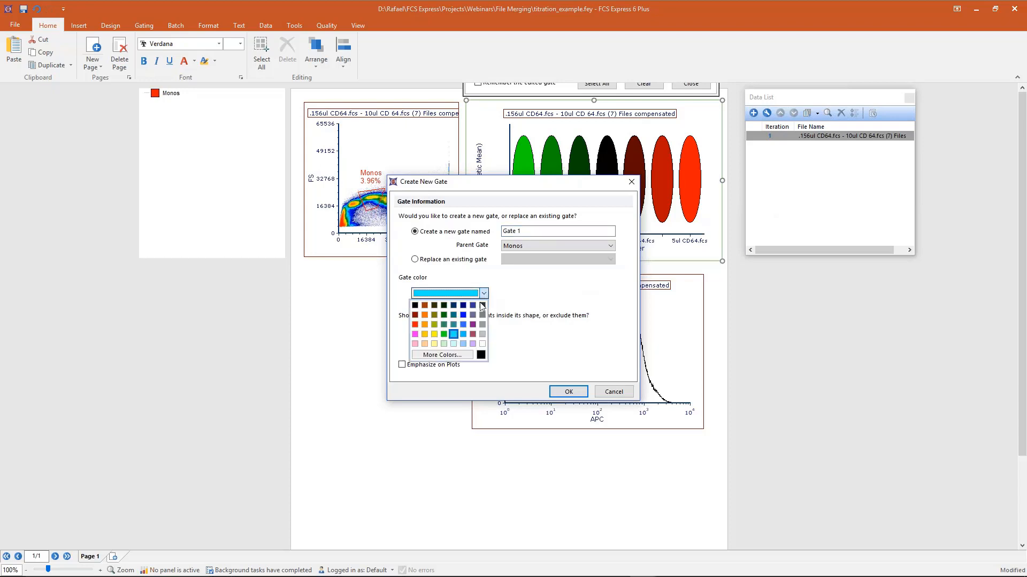
pyautogui.click(463, 315)
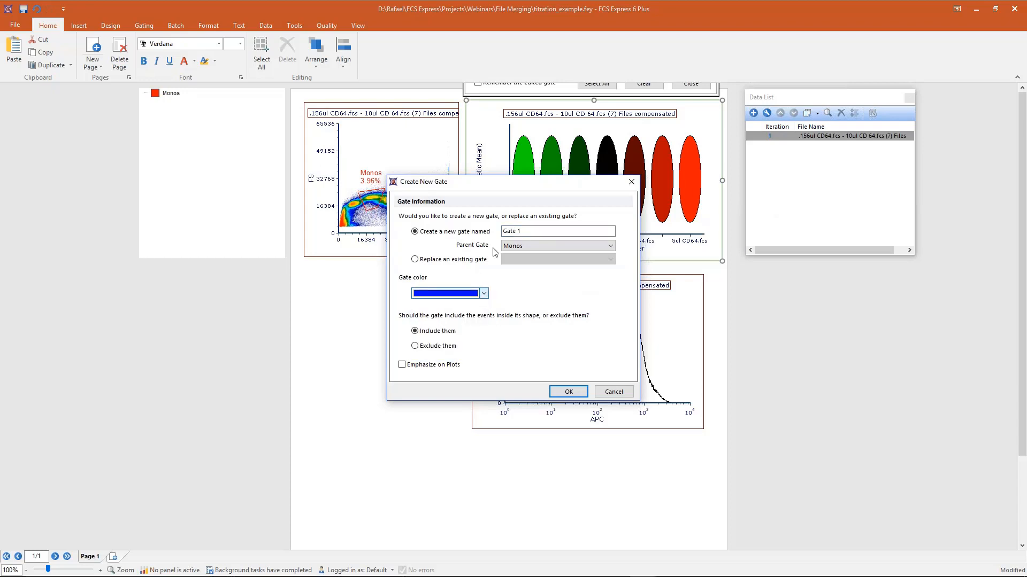
pyautogui.click(562, 393)
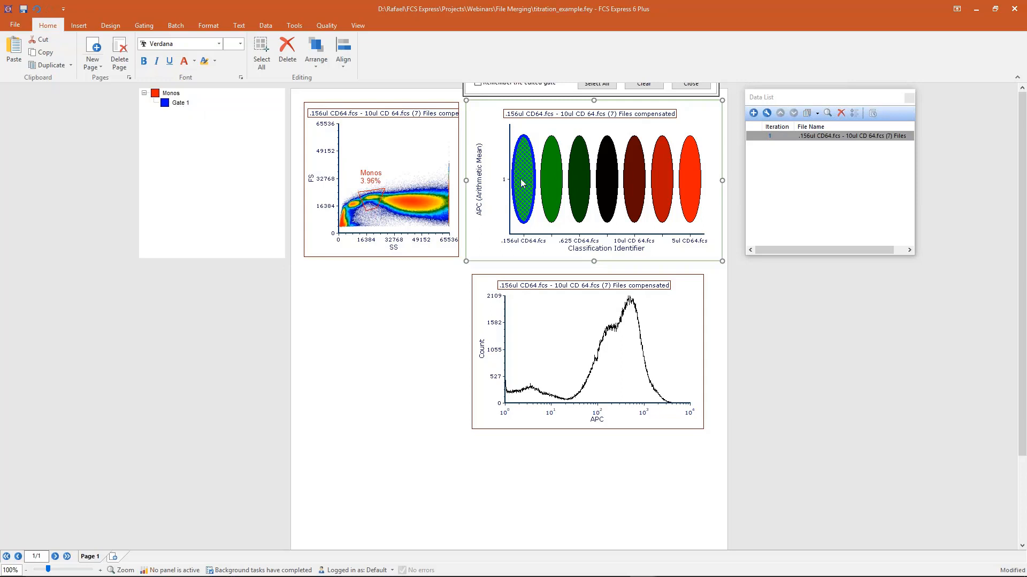
pyautogui.click(413, 307)
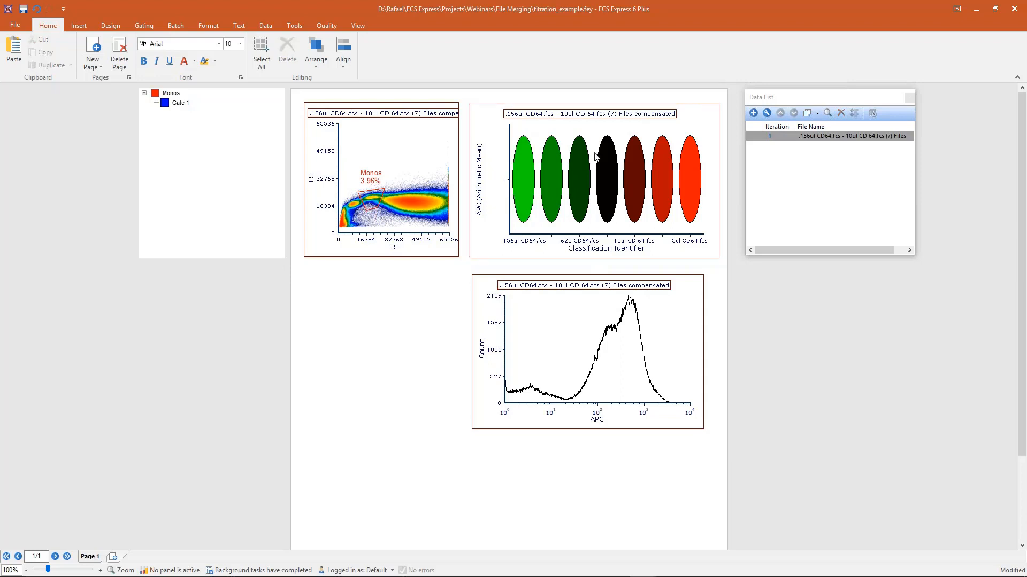
# - Apply Gate 1 to the APC histogram below the heat map
pyautogui.click(166, 104)
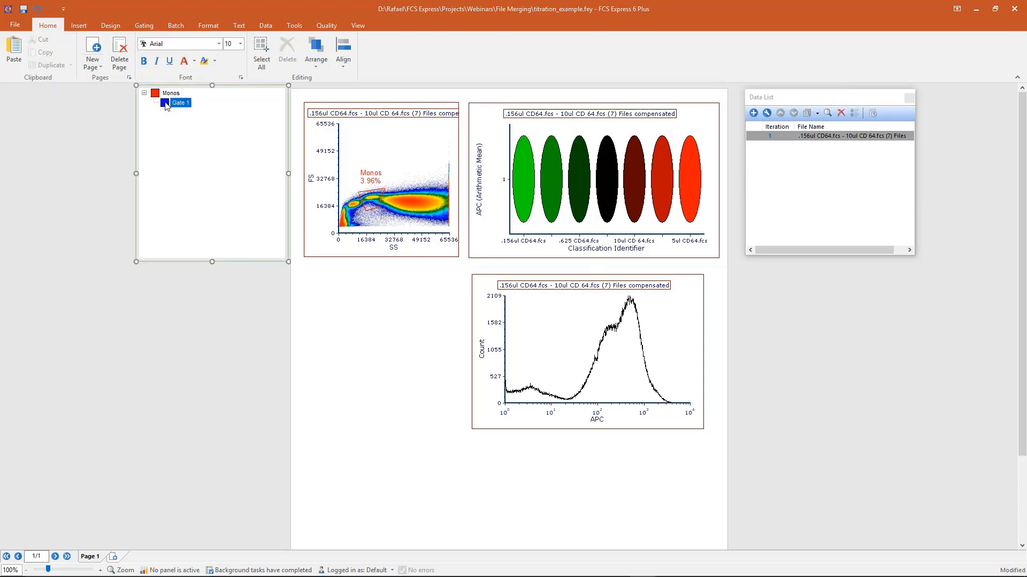
pyautogui.moveTo(165, 104); pyautogui.dragTo(539, 336)
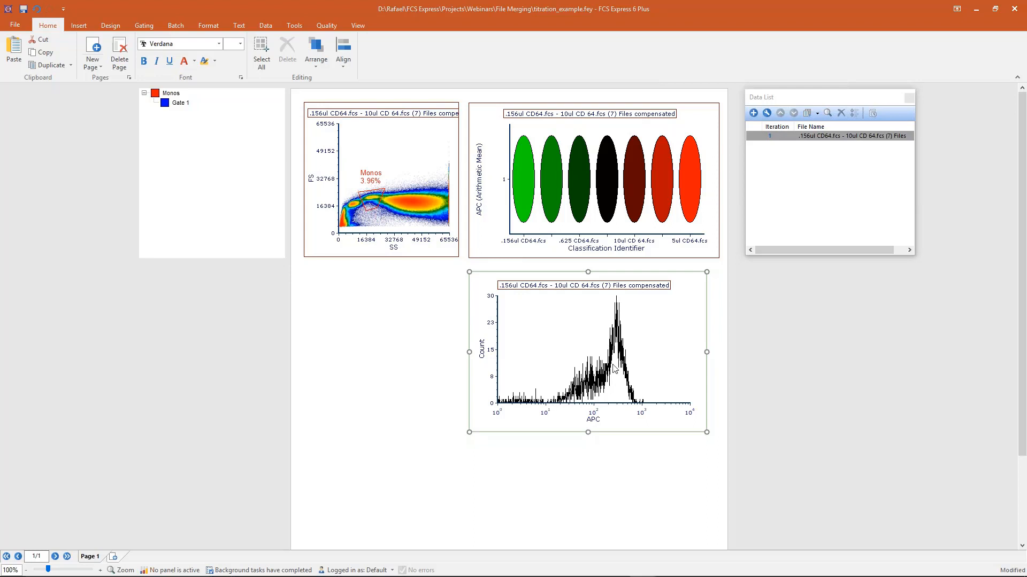
# - Edit Gate 1 on the heat map, switching it between single wells to compare their APC histograms
pyautogui.rightClick(537, 178)
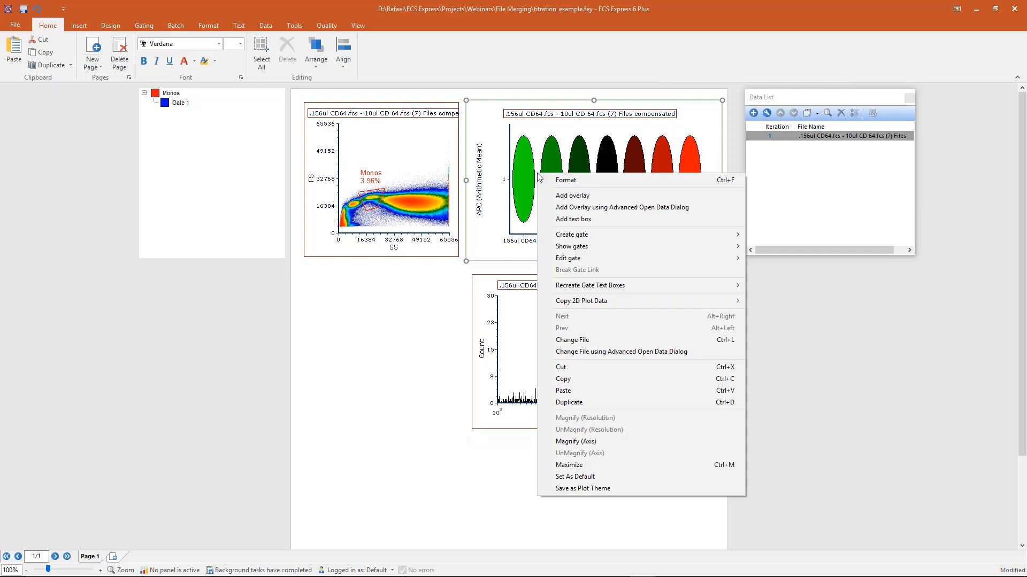
pyautogui.moveTo(583, 259)
pyautogui.click(765, 259)
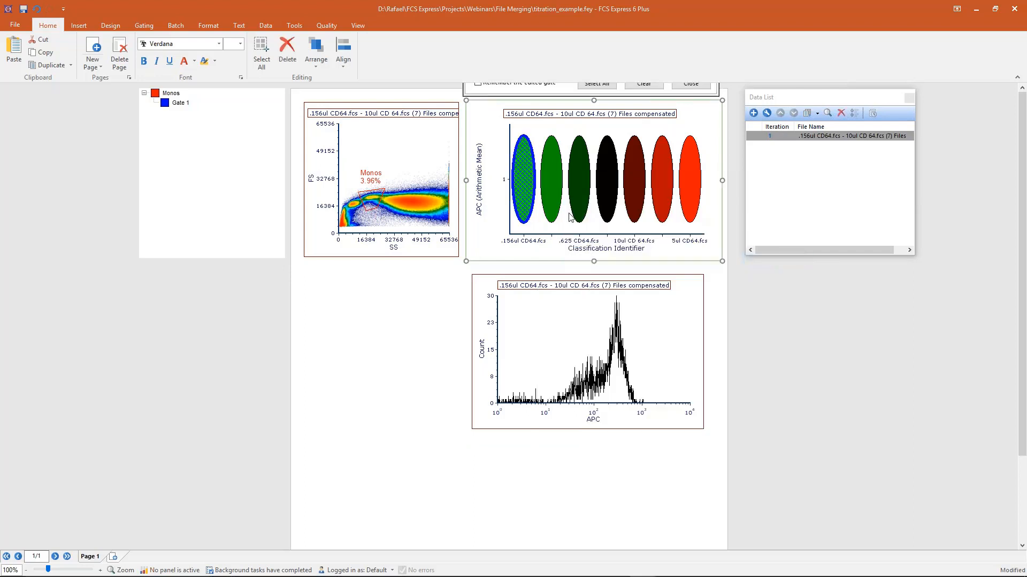
pyautogui.click(578, 197)
pyautogui.click(605, 198)
pyautogui.click(640, 200)
pyautogui.click(661, 194)
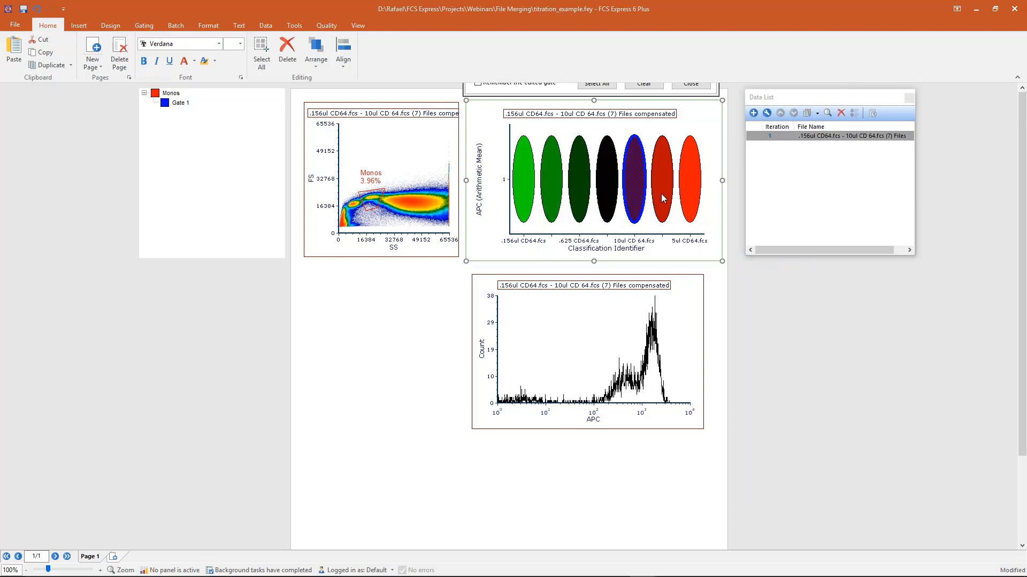
pyautogui.click(687, 201)
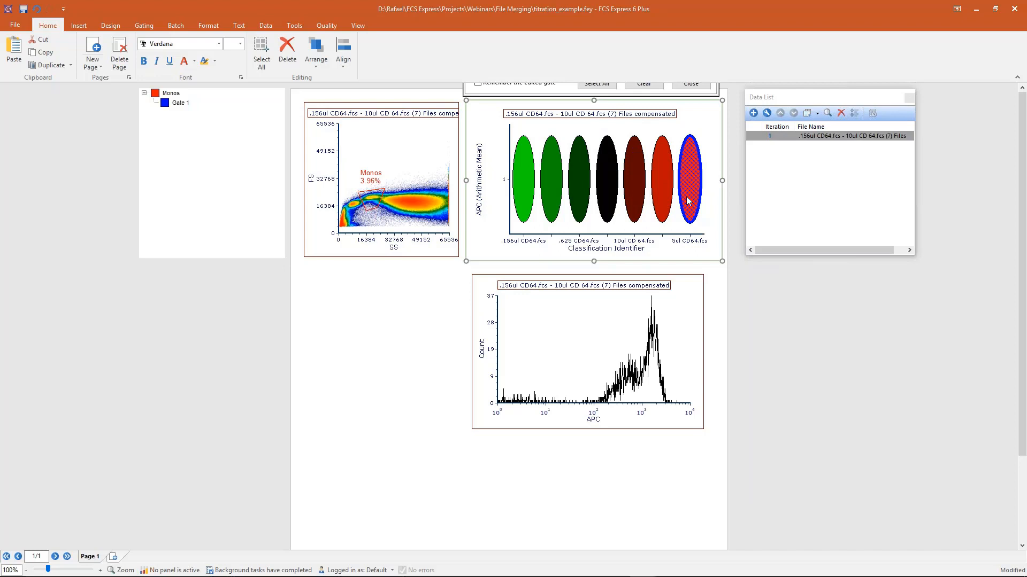
pyautogui.click(661, 196)
pyautogui.click(640, 193)
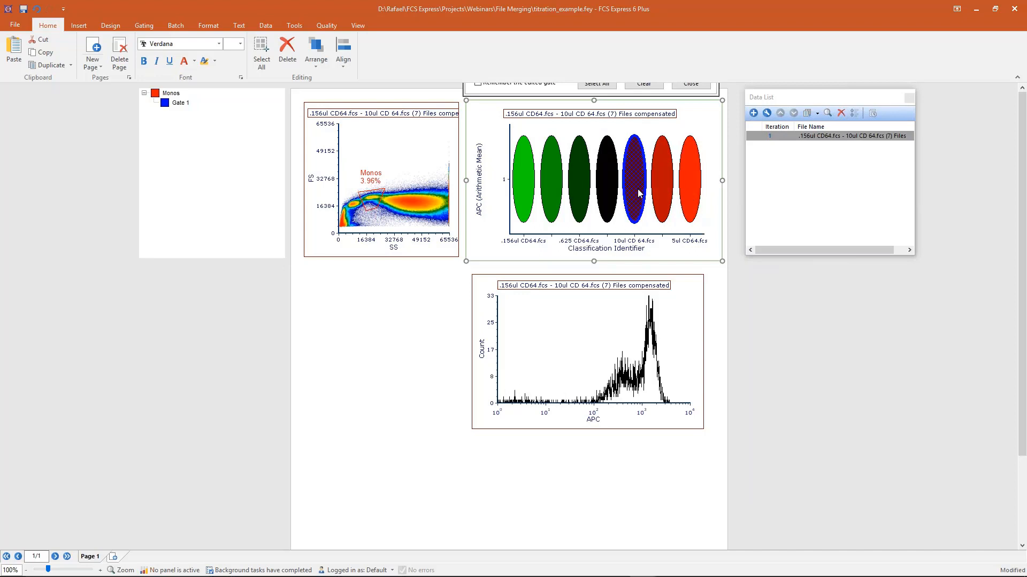
# - Extend Gate 1 well by well to all seven heat map wells, then remove the two lowest-concentration wells from it
pyautogui.click(694, 193)
pyautogui.keyDown('ctrl'); pyautogui.click(665, 181); pyautogui.keyUp('ctrl')
pyautogui.keyDown('ctrl'); pyautogui.click(634, 181); pyautogui.keyUp('ctrl')
pyautogui.keyDown('ctrl'); pyautogui.click(605, 182); pyautogui.keyUp('ctrl')
pyautogui.keyDown('ctrl'); pyautogui.click(582, 188); pyautogui.keyUp('ctrl')
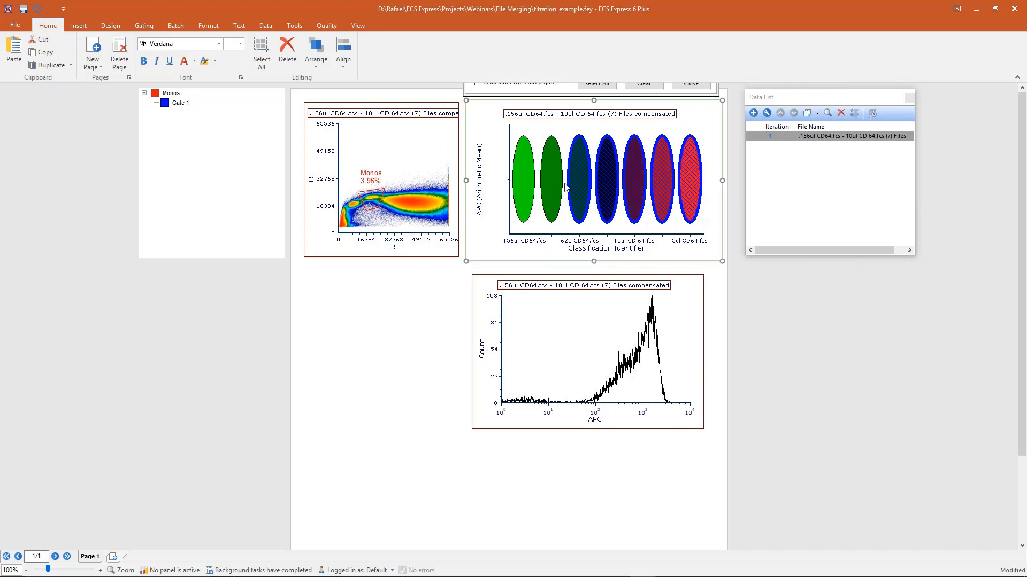
pyautogui.keyDown('ctrl'); pyautogui.click(517, 181); pyautogui.keyUp('ctrl')
pyautogui.keyDown('ctrl'); pyautogui.click(560, 190); pyautogui.keyUp('ctrl')
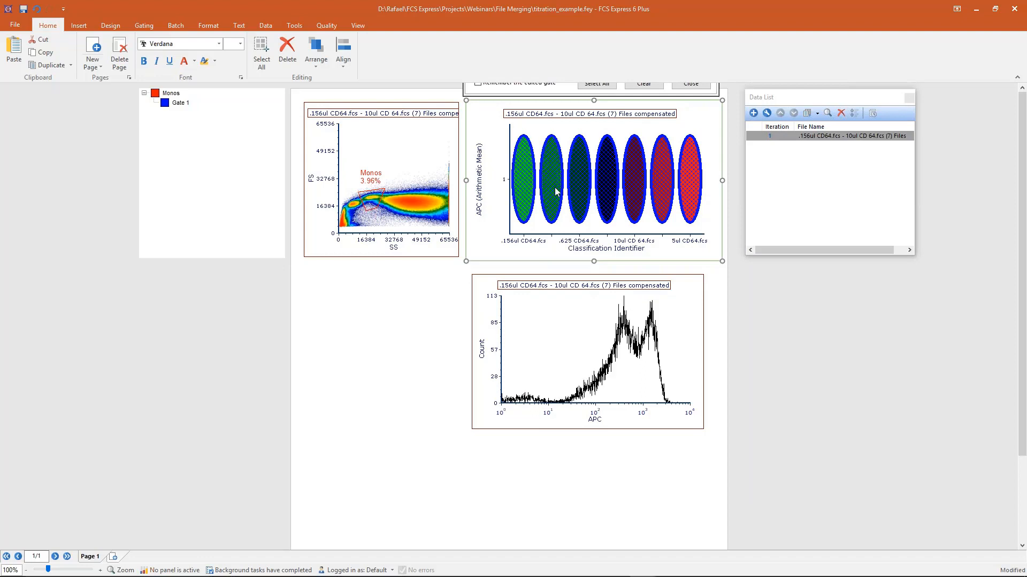
pyautogui.keyDown('ctrl'); pyautogui.click(549, 198); pyautogui.keyUp('ctrl')
pyautogui.keyDown('ctrl'); pyautogui.click(533, 196); pyautogui.keyUp('ctrl')
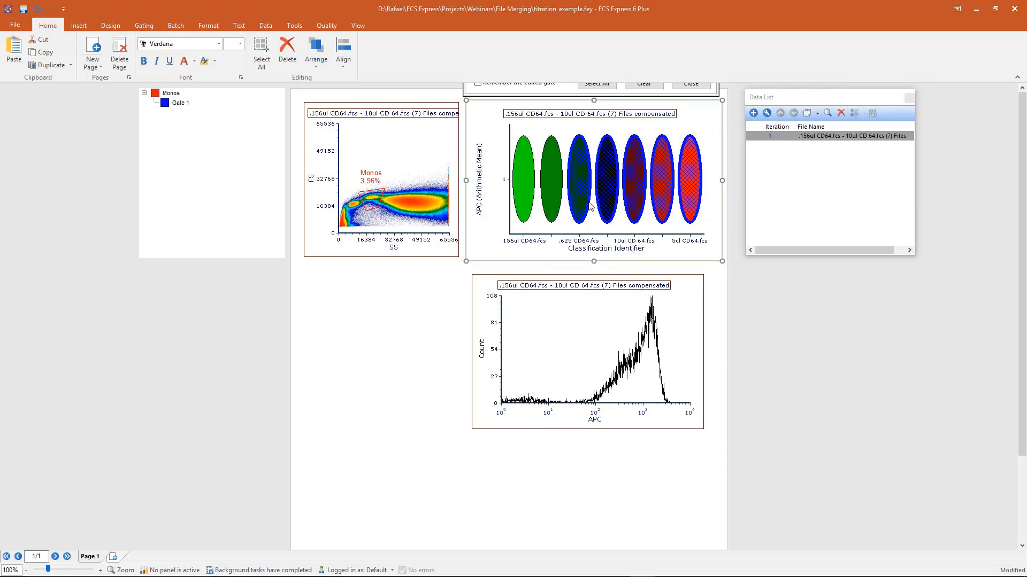
# - Restrict Gate 1 to the 5ul CD64.fcs well and finish editing the gate
pyautogui.click(692, 191)
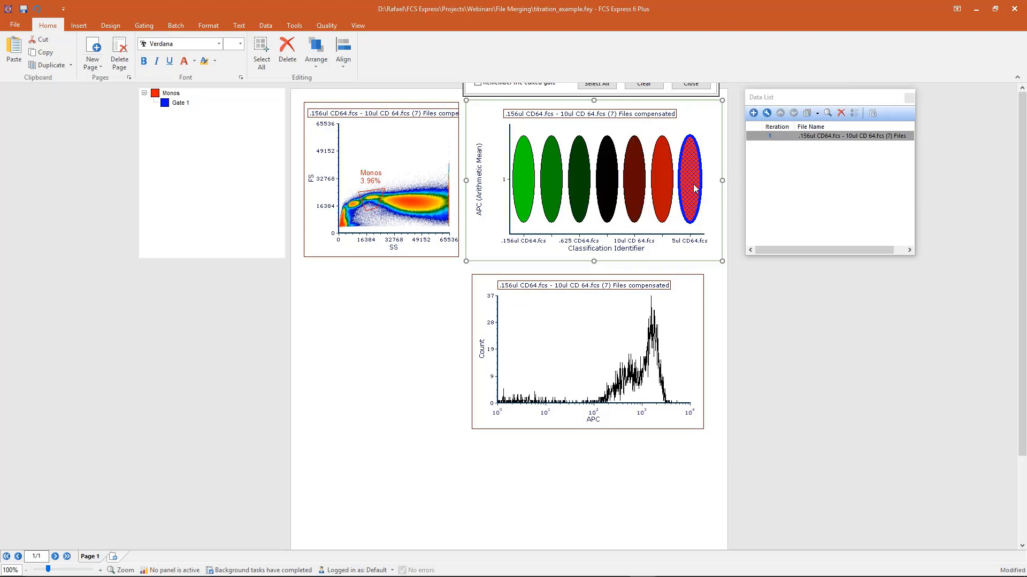
pyautogui.click(717, 348)
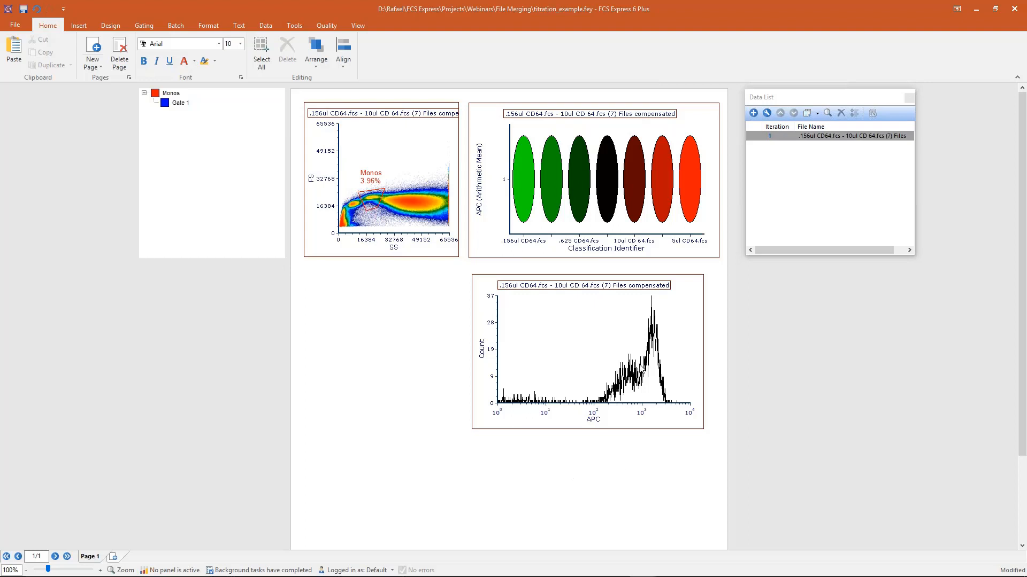
# - Set the heat map's color level to Red Gradient in its formatting options and preview it on the plot
pyautogui.rightClick(565, 143)
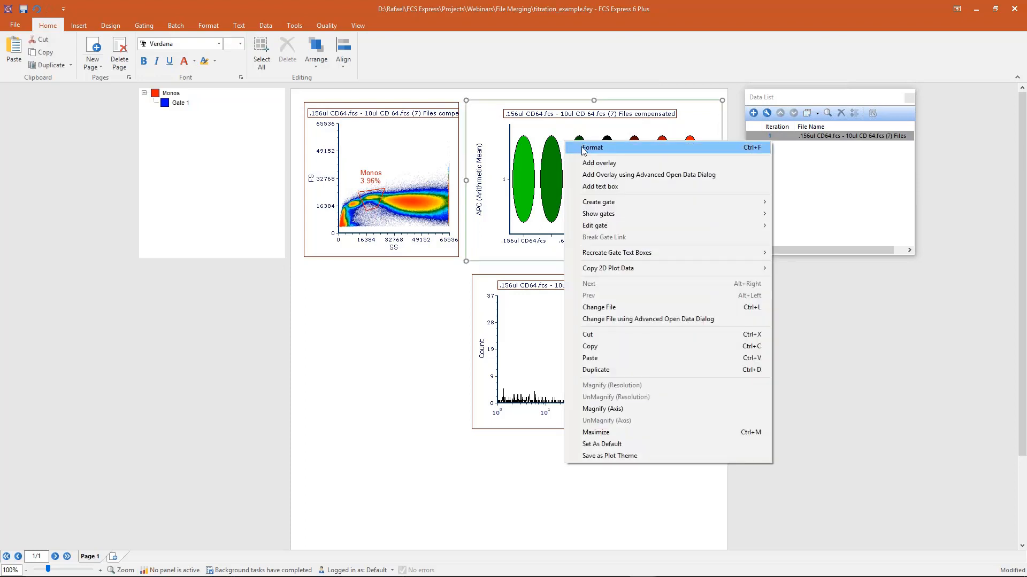
pyautogui.click(584, 150)
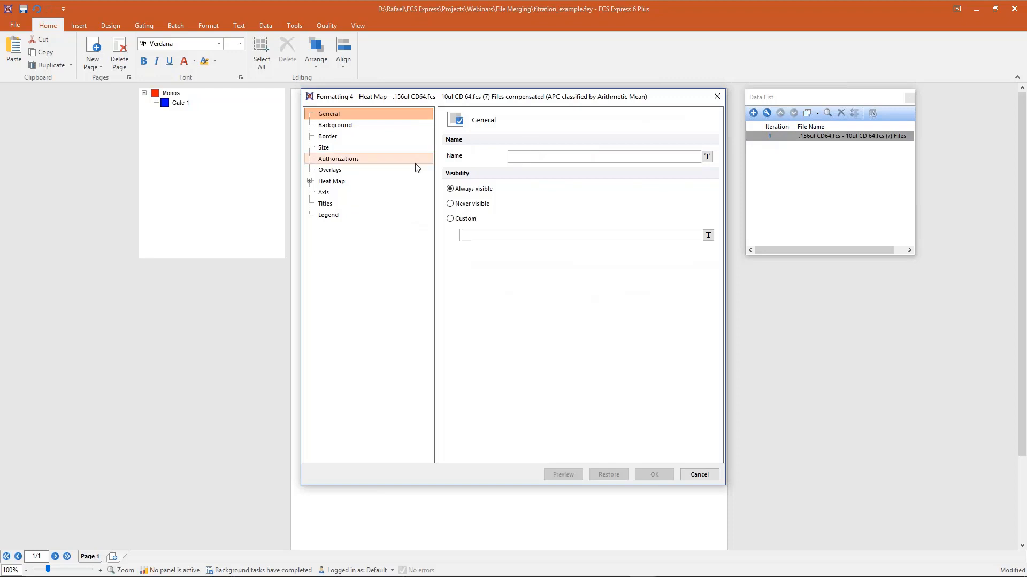
pyautogui.click(332, 181)
pyautogui.click(309, 181)
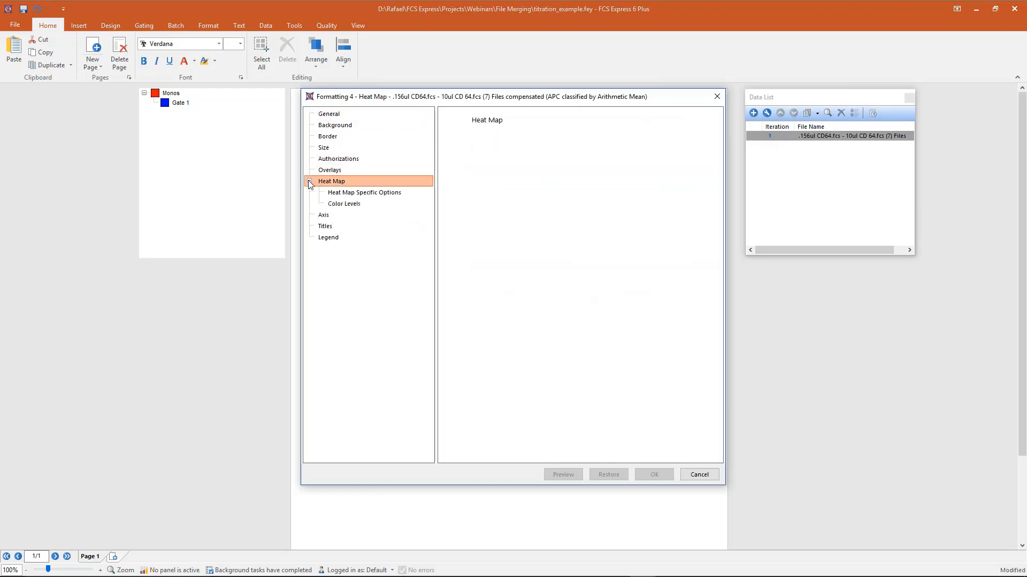
pyautogui.click(337, 206)
pyautogui.moveTo(568, 98); pyautogui.dragTo(296, 77)
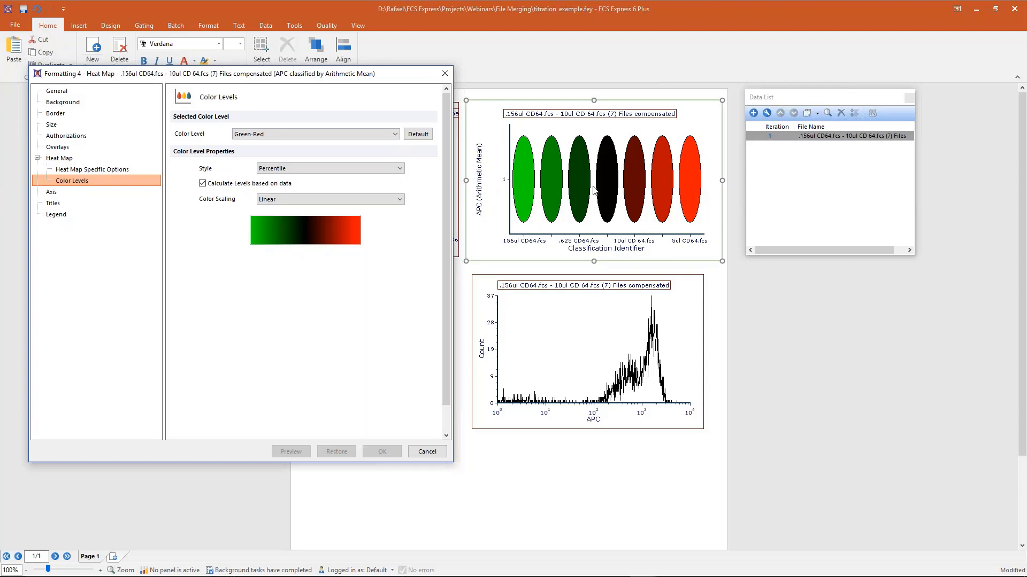
pyautogui.click(375, 135)
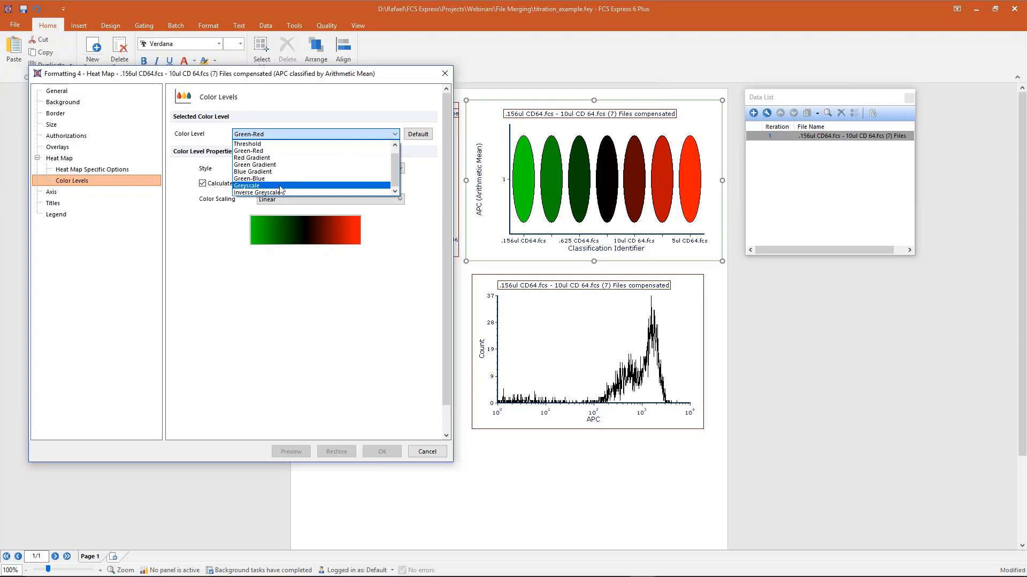
pyautogui.click(282, 158)
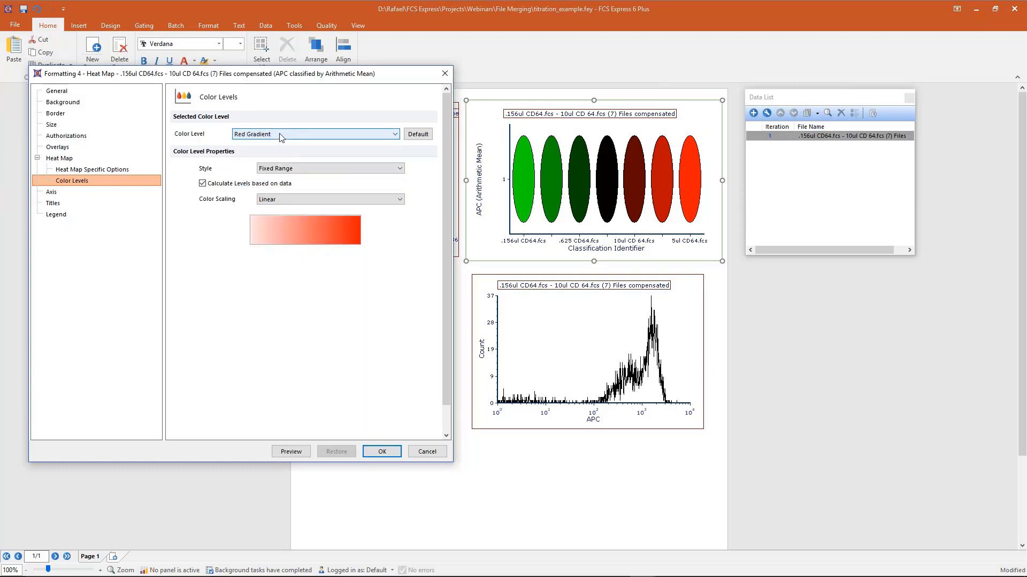
pyautogui.click(291, 452)
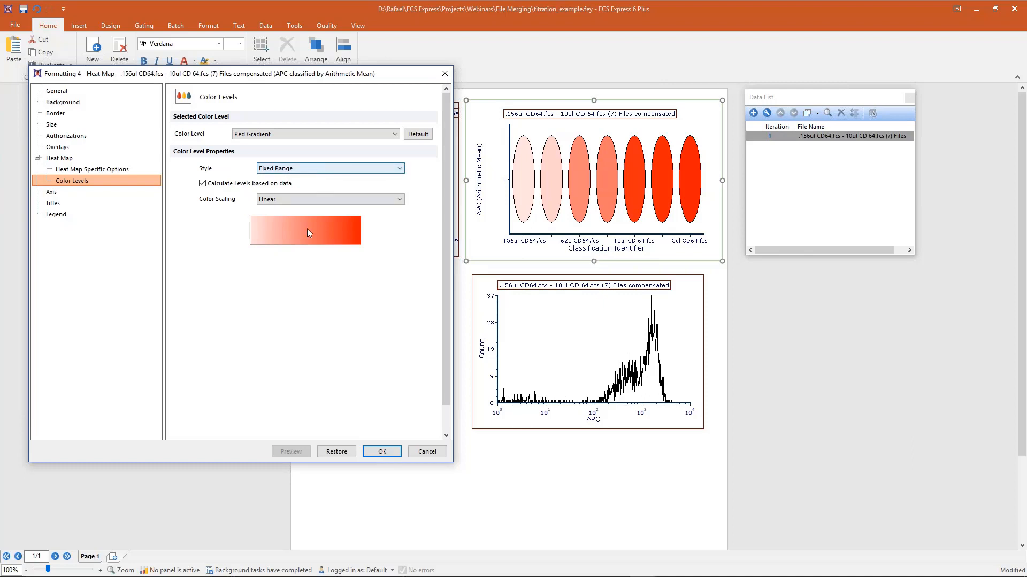
# - Try the Threshold style for the heat map's color levels
pyautogui.click(400, 170)
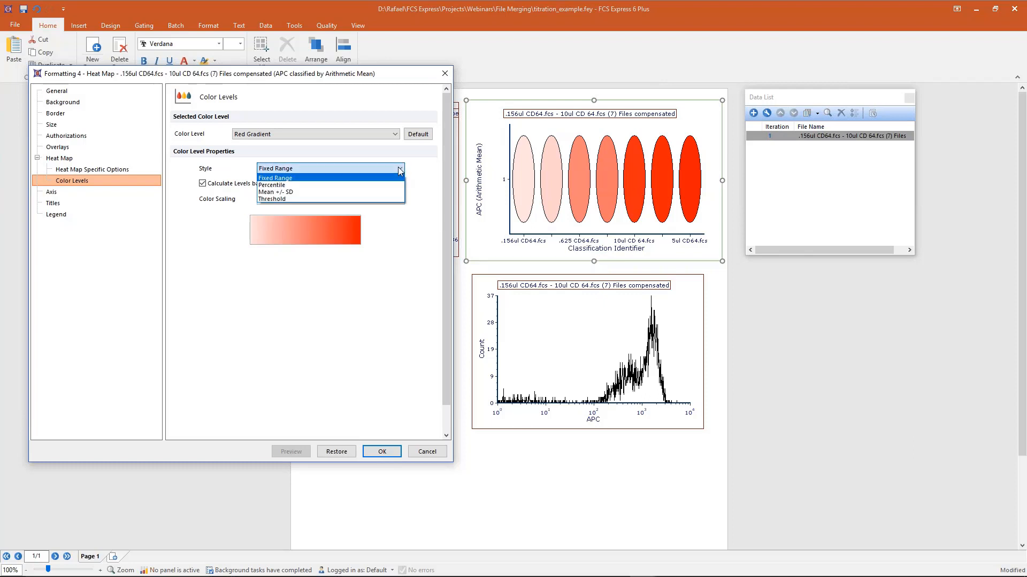
pyautogui.click(352, 200)
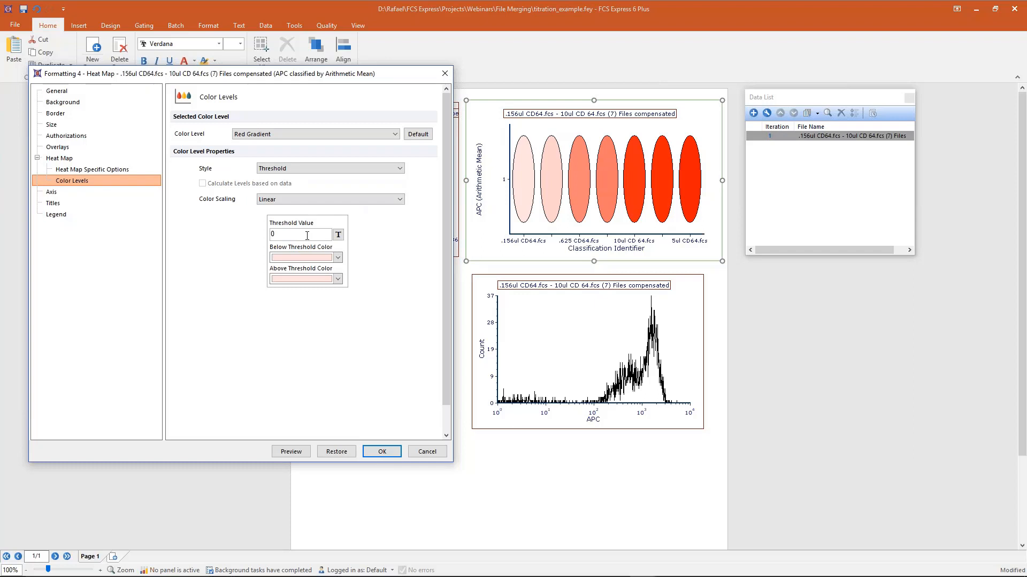
# - Set the heat map's color level style to Mean +/- SD with 0.50 standard deviations and preview it
pyautogui.click(348, 170)
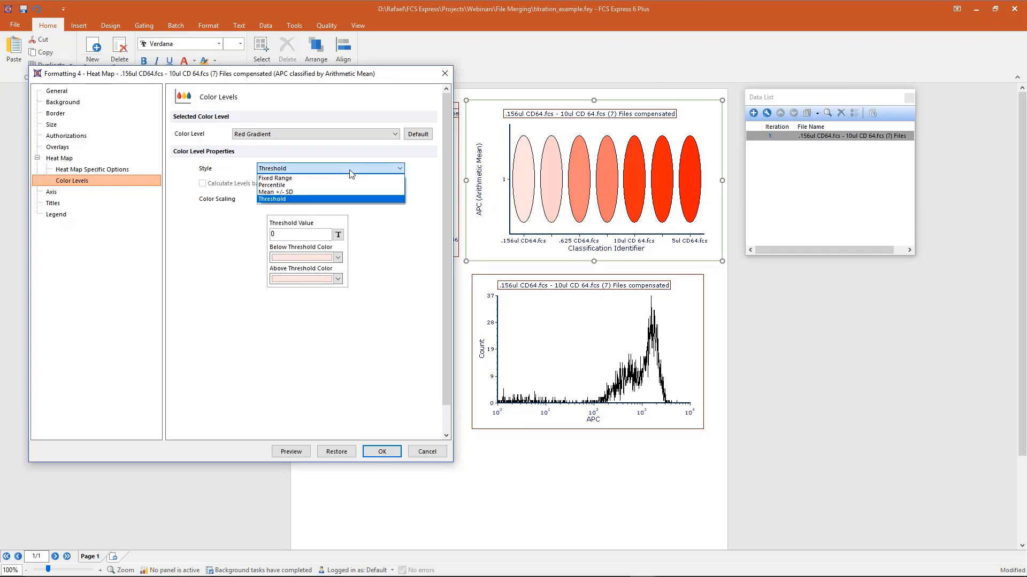
pyautogui.click(306, 192)
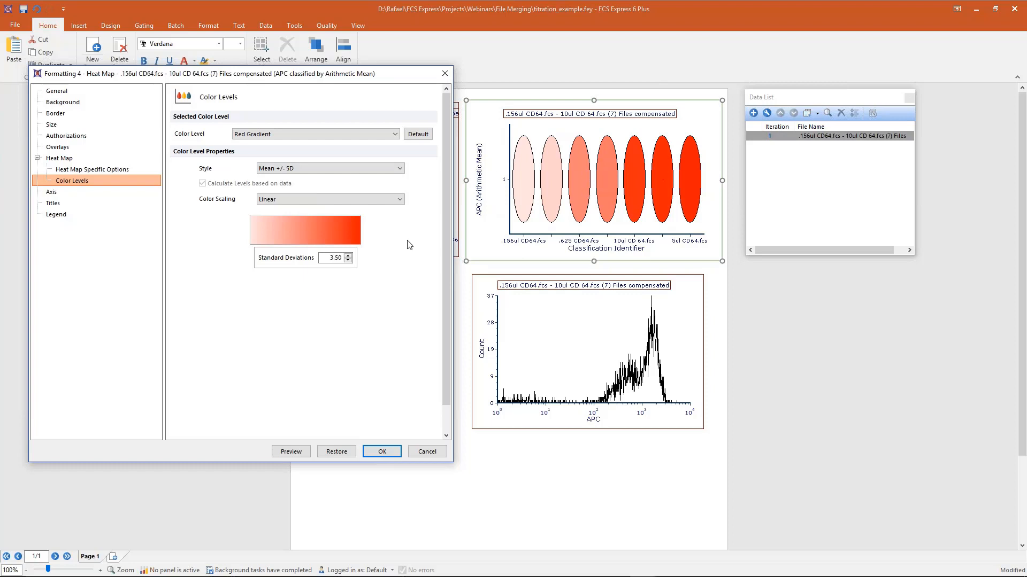
pyautogui.moveTo(330, 259); pyautogui.dragTo(336, 257)
pyautogui.write('0')
pyautogui.click(291, 452)
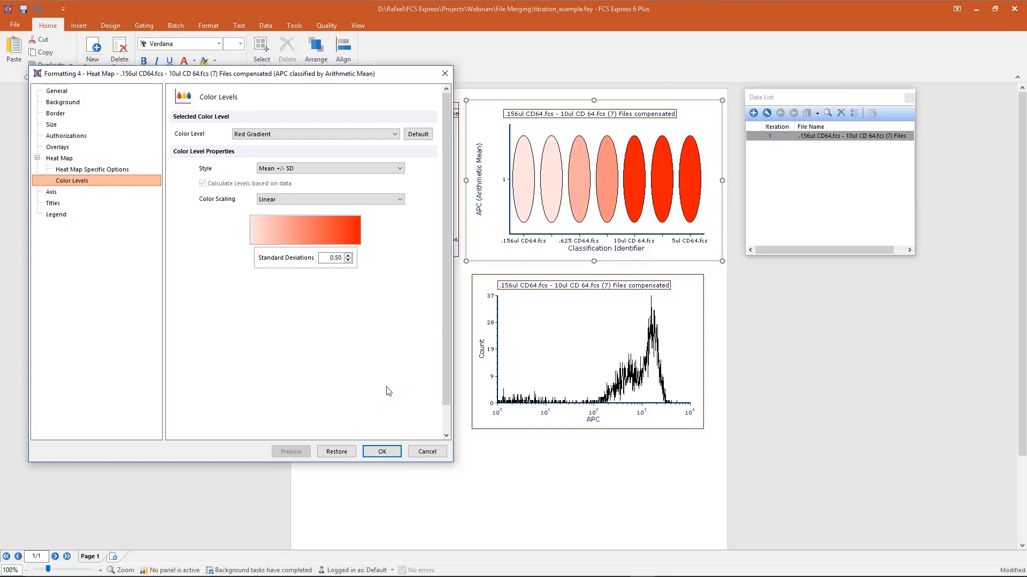
# - Apply the Mean +/- SD color level formatting to the heat map
pyautogui.click(384, 452)
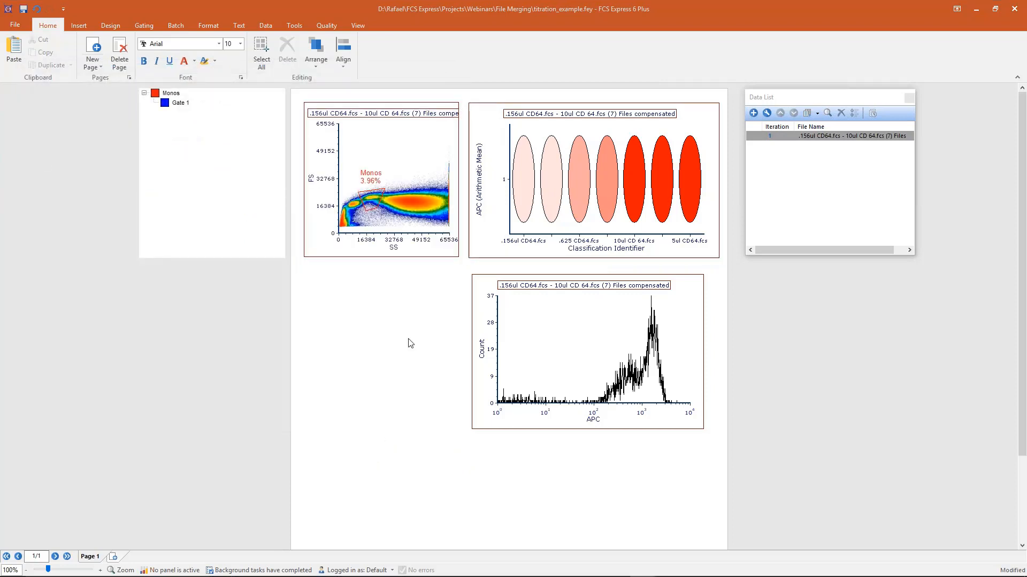
# - Try Median as the statistic to show in the heat map's overlay options, preview it, and discard the change
pyautogui.rightClick(493, 191)
pyautogui.click(502, 193)
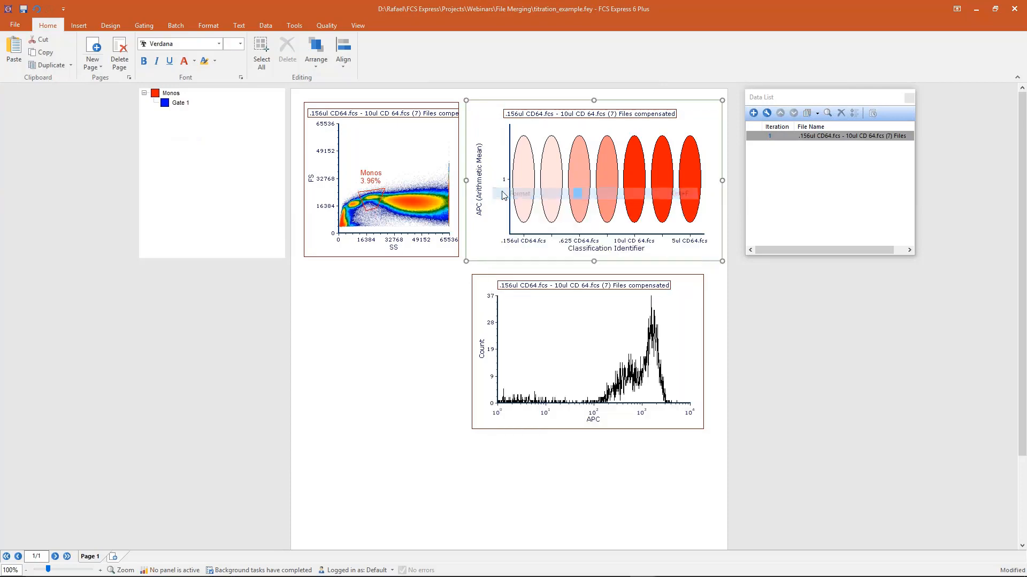
pyautogui.click(367, 169)
pyautogui.moveTo(565, 99); pyautogui.dragTo(291, 82)
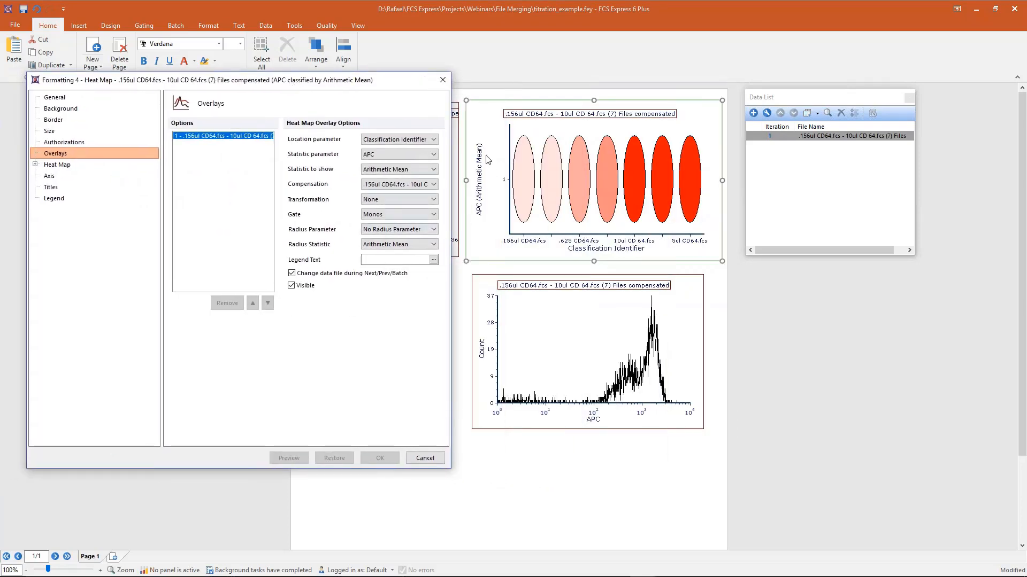
pyautogui.click(433, 170)
pyautogui.click(435, 179)
pyautogui.click(434, 179)
pyautogui.click(416, 179)
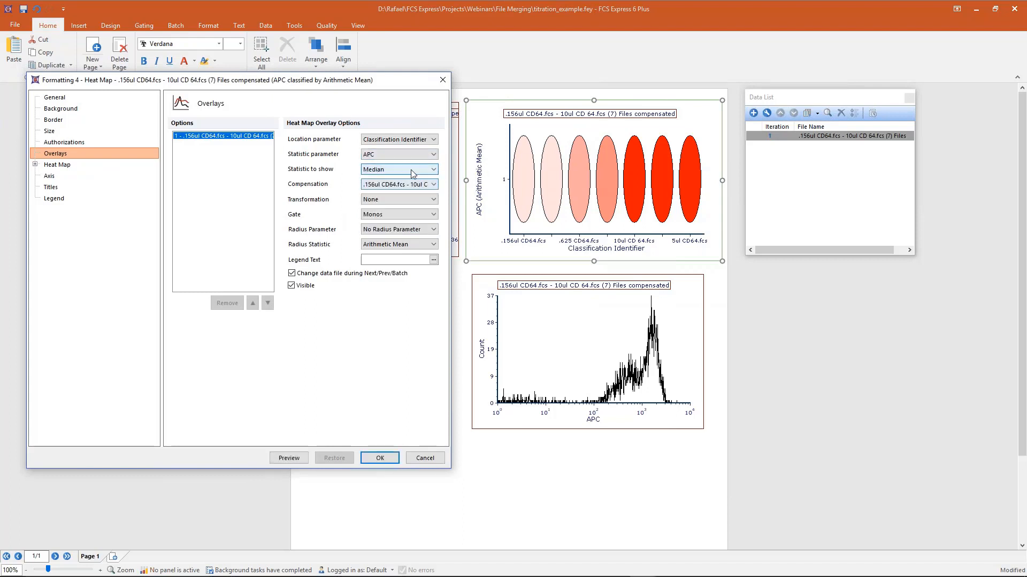
pyautogui.click(289, 458)
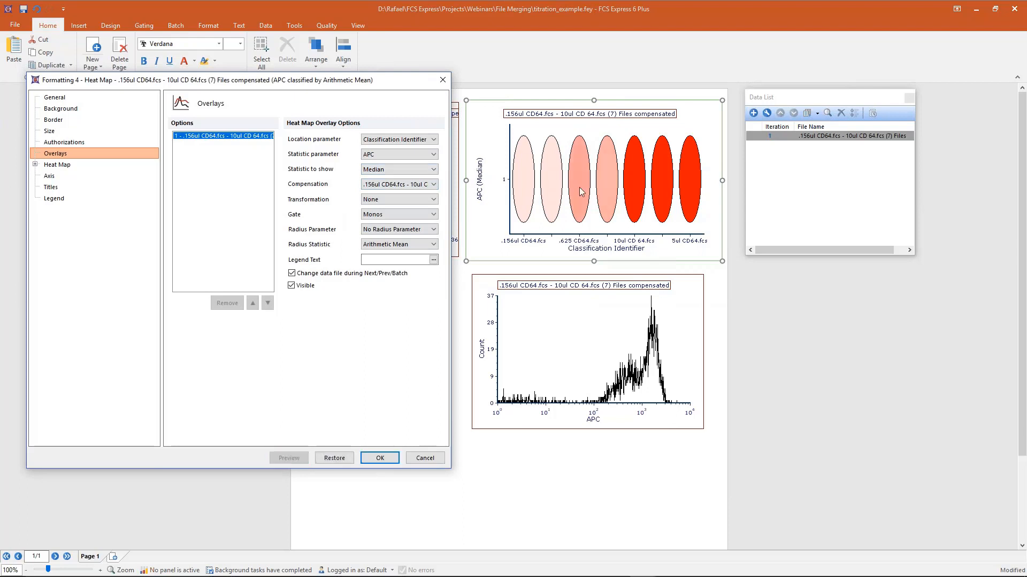
pyautogui.click(333, 460)
pyautogui.click(414, 459)
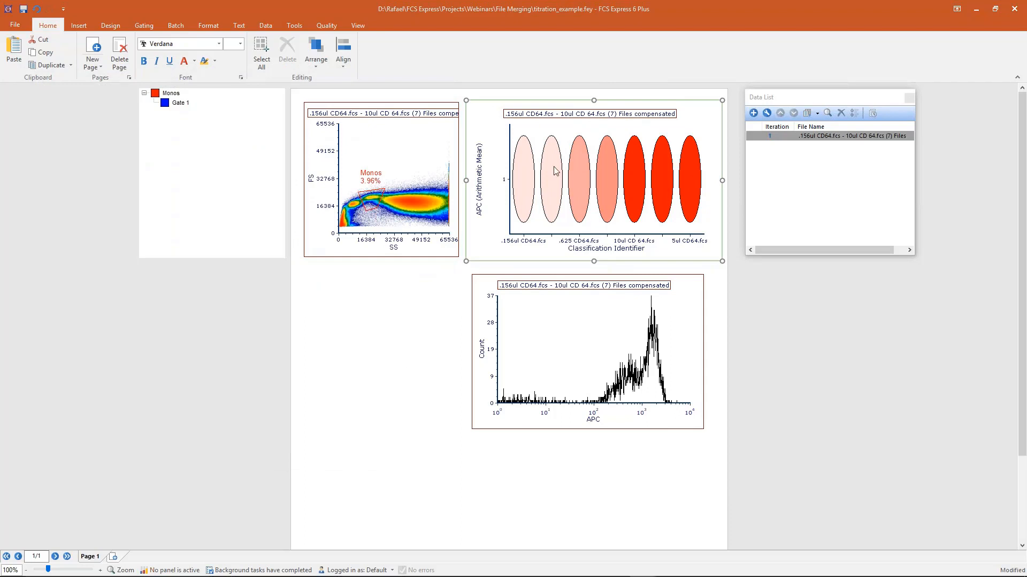
pyautogui.click(382, 347)
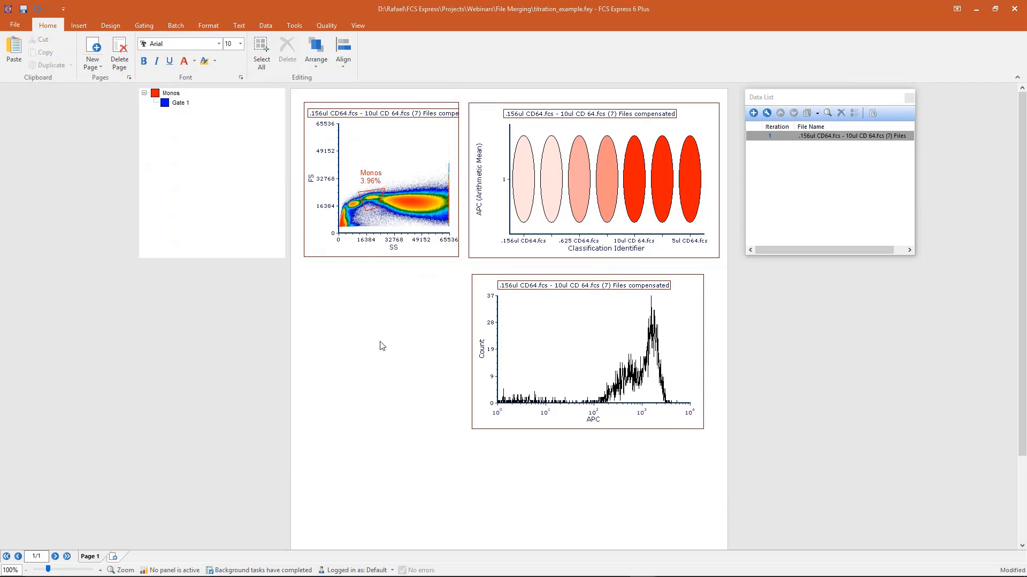
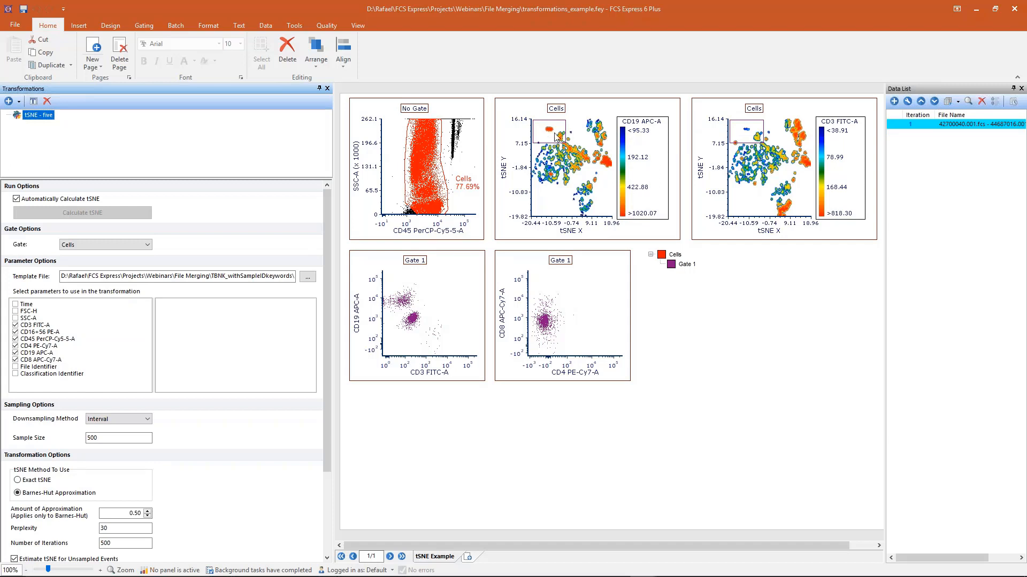
# - Shift Gate 1 slightly on the CD19 APC-A tSNE plot and deselect the plot
pyautogui.moveTo(551, 133)
pyautogui.mouseDown()
pyautogui.moveTo(574, 159)
pyautogui.moveTo(553, 131)
pyautogui.mouseUp()
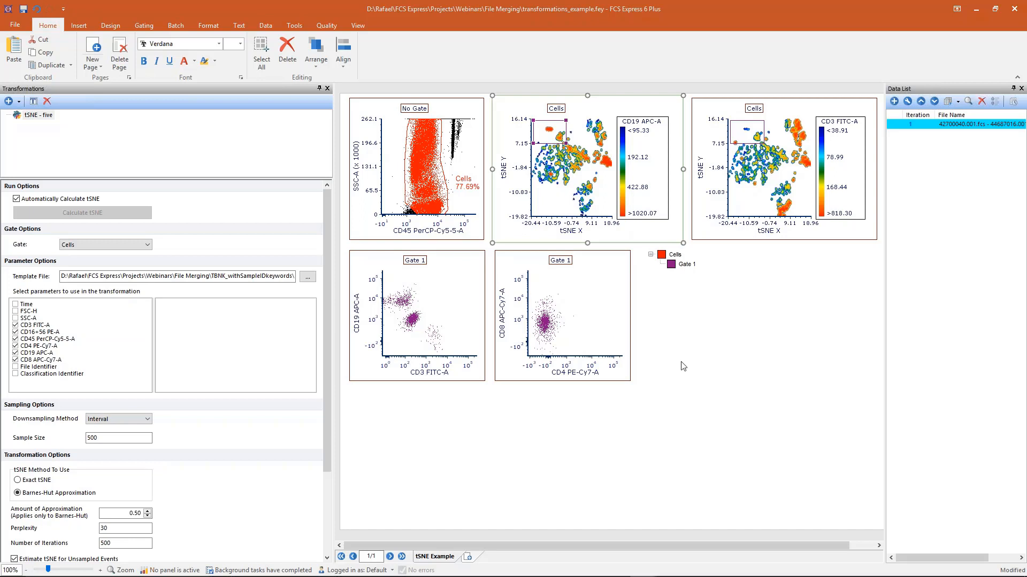
pyautogui.click(694, 377)
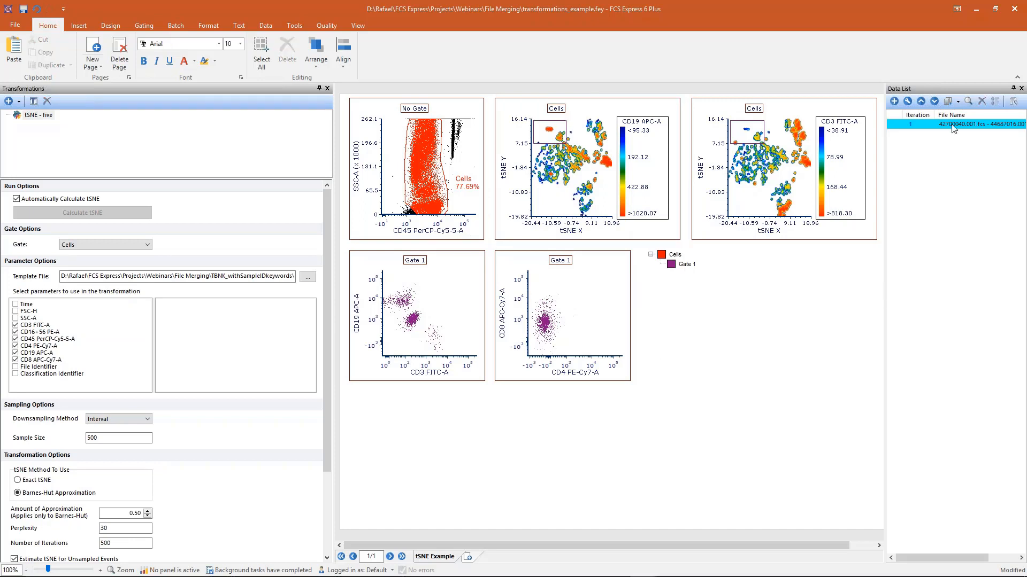
# - Add the merged five-file data set to the page as a Density plot instead of a Histogram, below the existing plots
pyautogui.moveTo(952, 125); pyautogui.dragTo(415, 415)
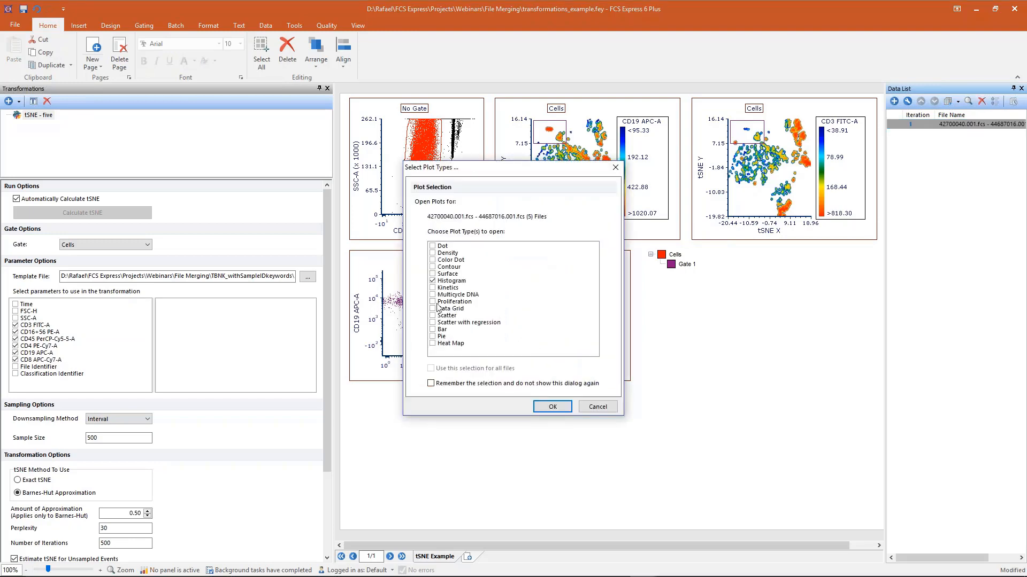
pyautogui.click(433, 252)
pyautogui.click(432, 280)
pyautogui.click(552, 406)
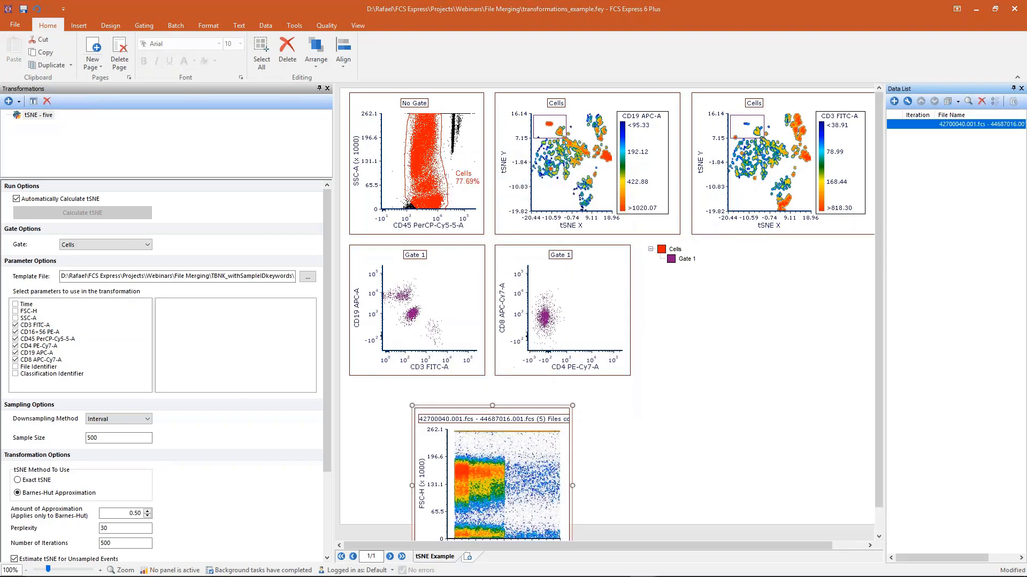
# - Align the new density plot under the CD3/CD19 plot, widen it across the page, and reduce its height slightly
pyautogui.moveTo(450, 405); pyautogui.dragTo(385, 379)
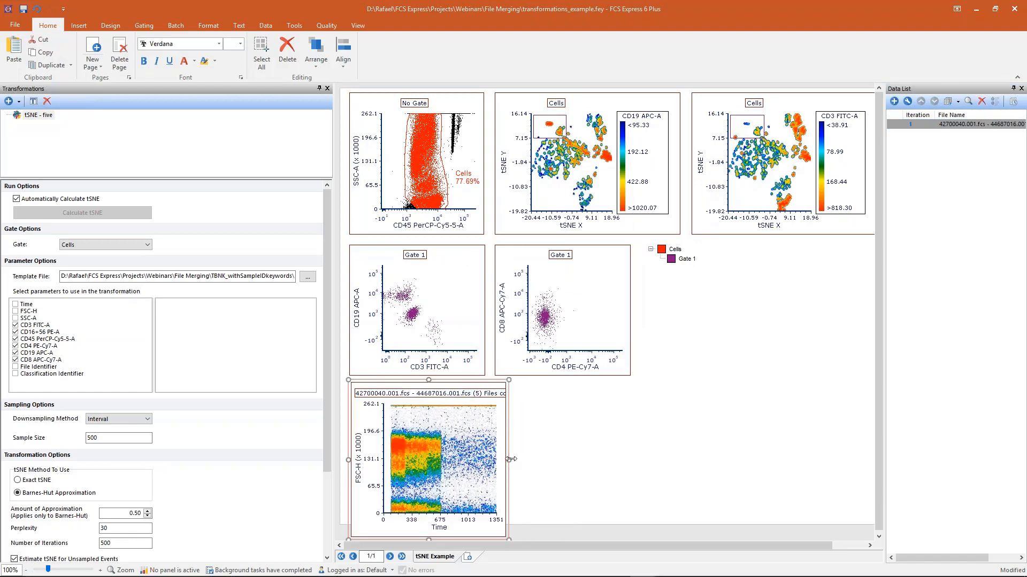
pyautogui.moveTo(510, 460); pyautogui.dragTo(794, 460)
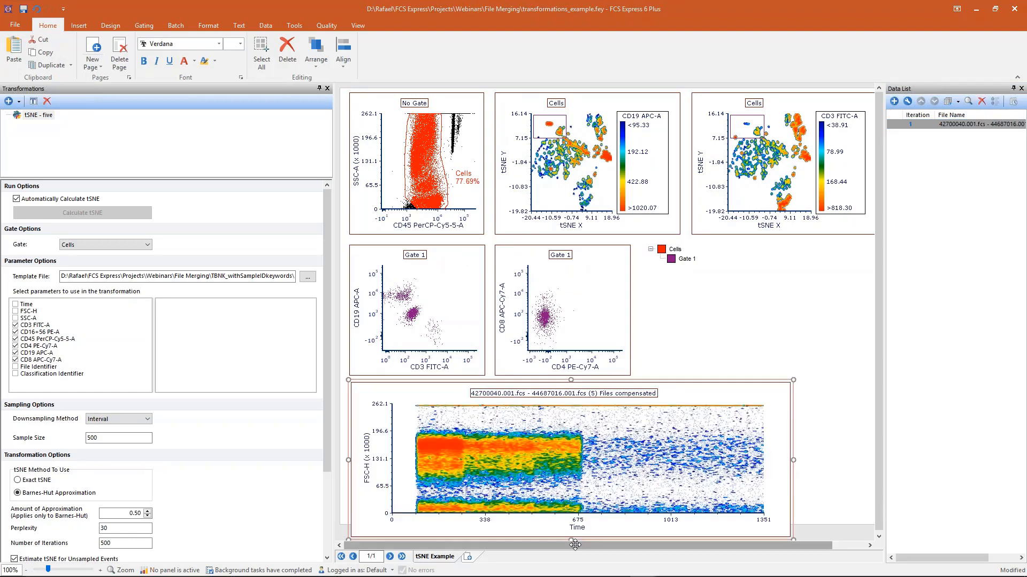
pyautogui.moveTo(575, 544); pyautogui.dragTo(588, 512)
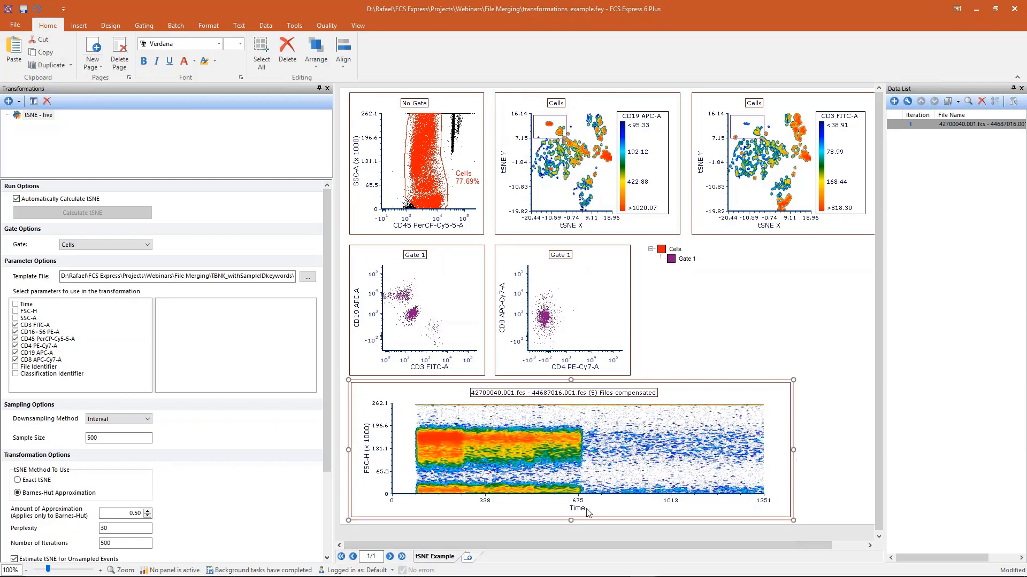
# - Set the density plot's X axis to File Identifier and its Y axis to CD8 APC-Cy7-A
pyautogui.click(579, 509)
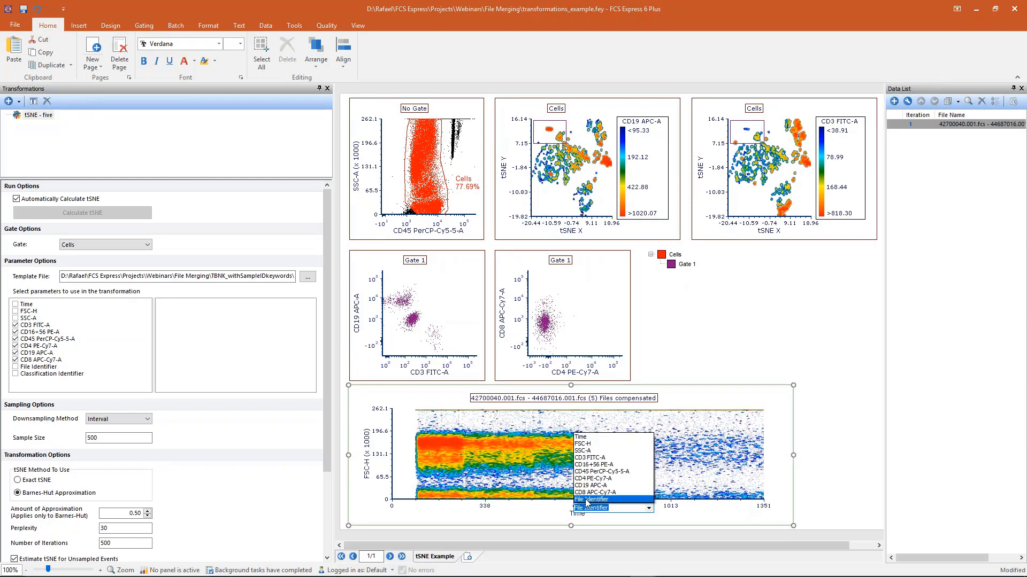
pyautogui.click(587, 500)
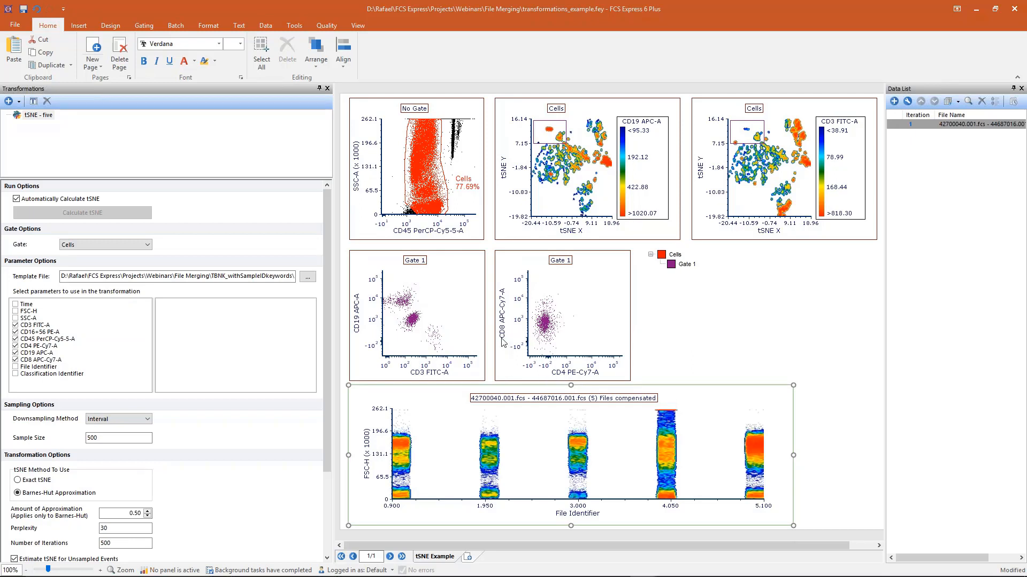
pyautogui.click(366, 471)
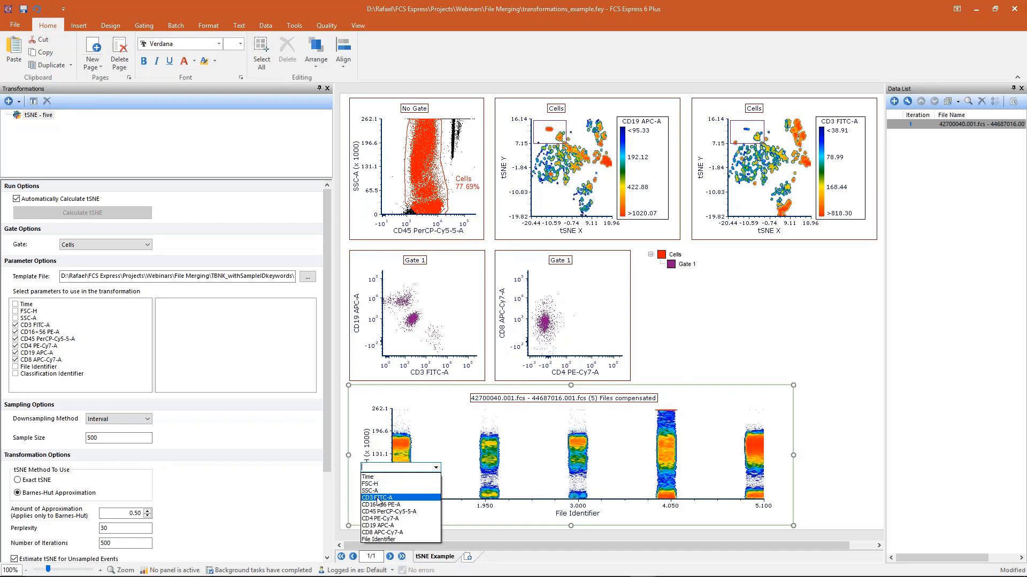
pyautogui.click(383, 532)
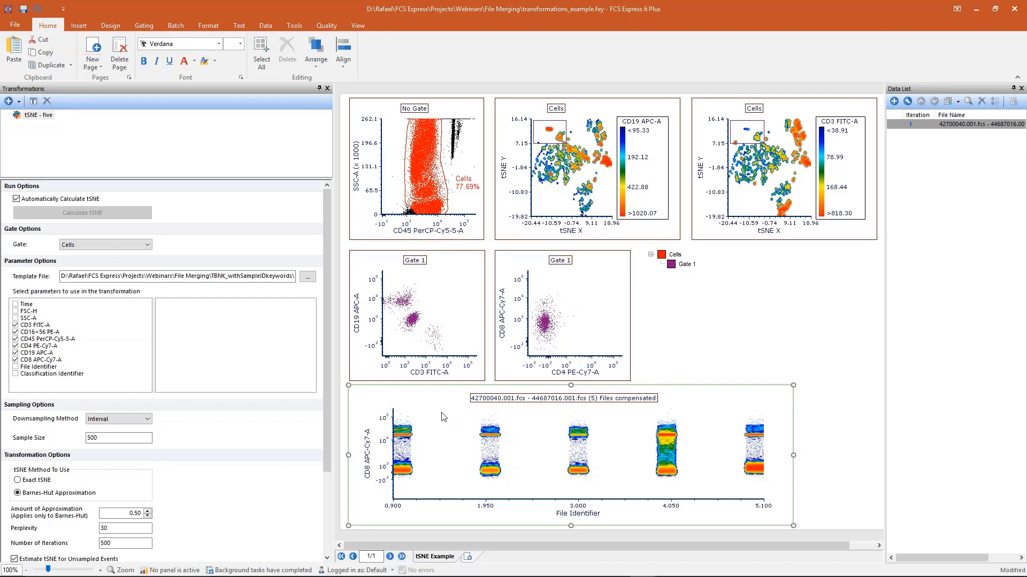
# - Restrict the CD8 density plot to the Cells gate
pyautogui.click(144, 25)
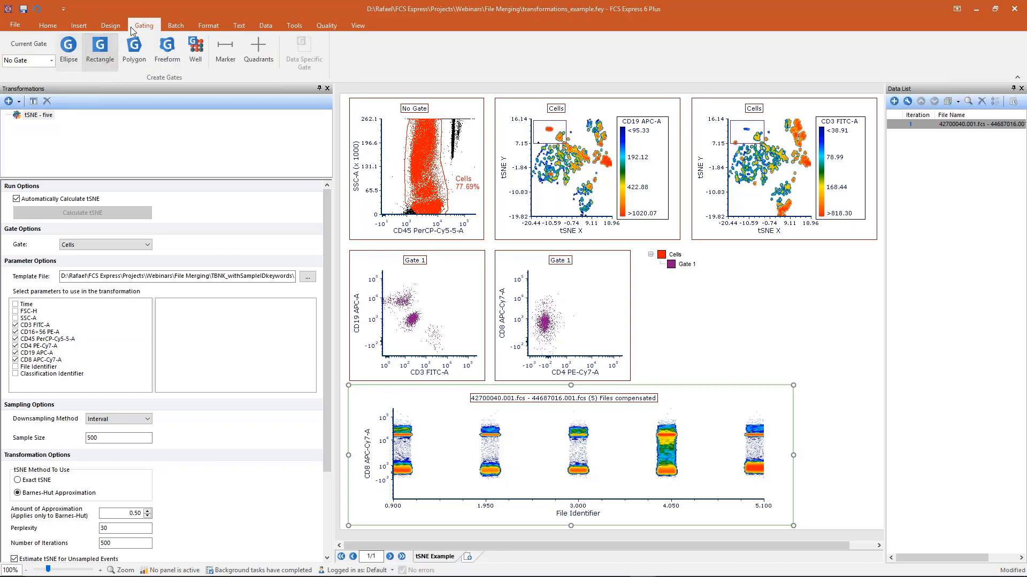
pyautogui.click(52, 60)
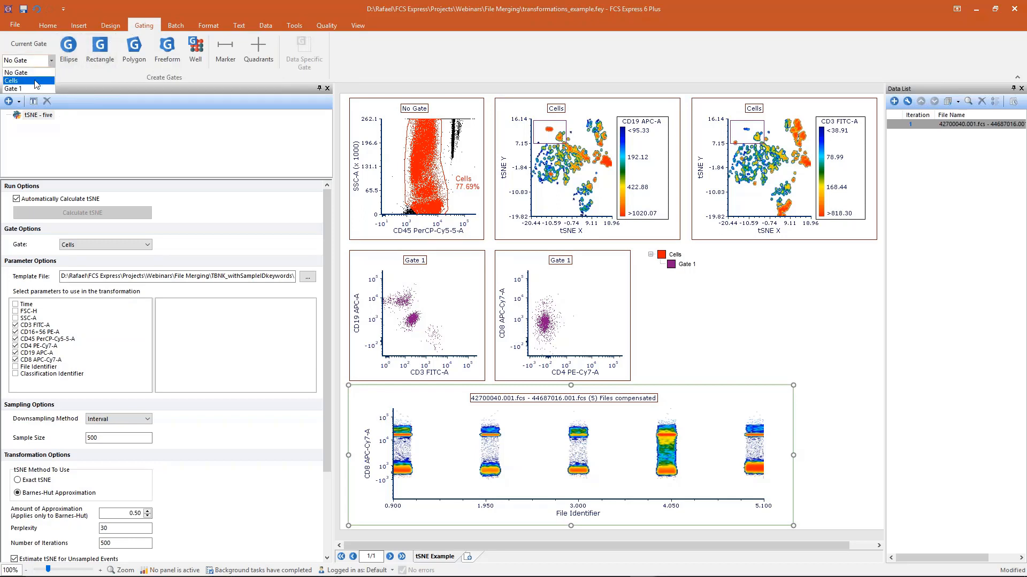
pyautogui.click(32, 77)
pyautogui.click(708, 369)
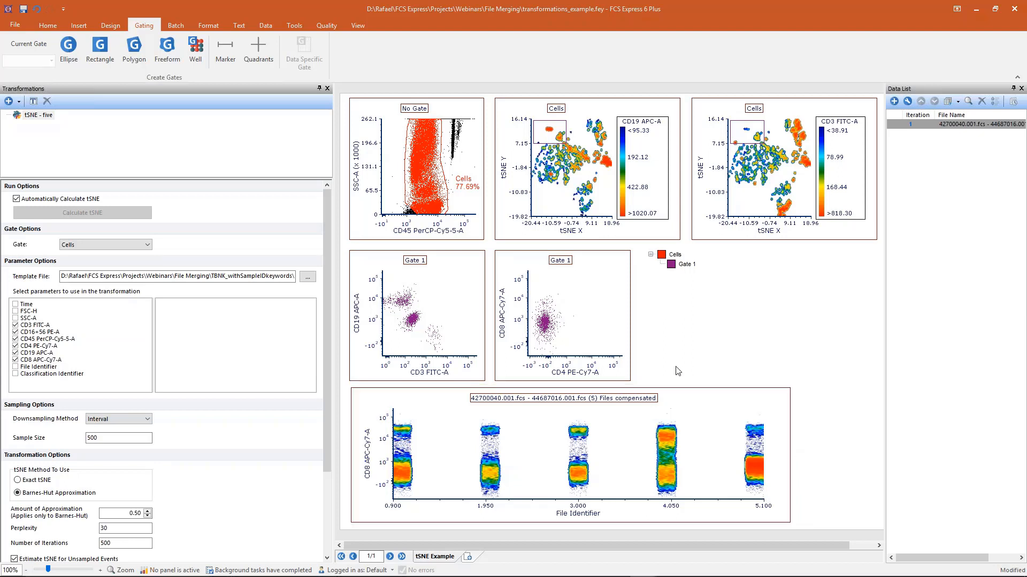
# - Draw a rectangle gate around the third file's events on the density plot and create it as Gate 2 under Cells
pyautogui.click(99, 50)
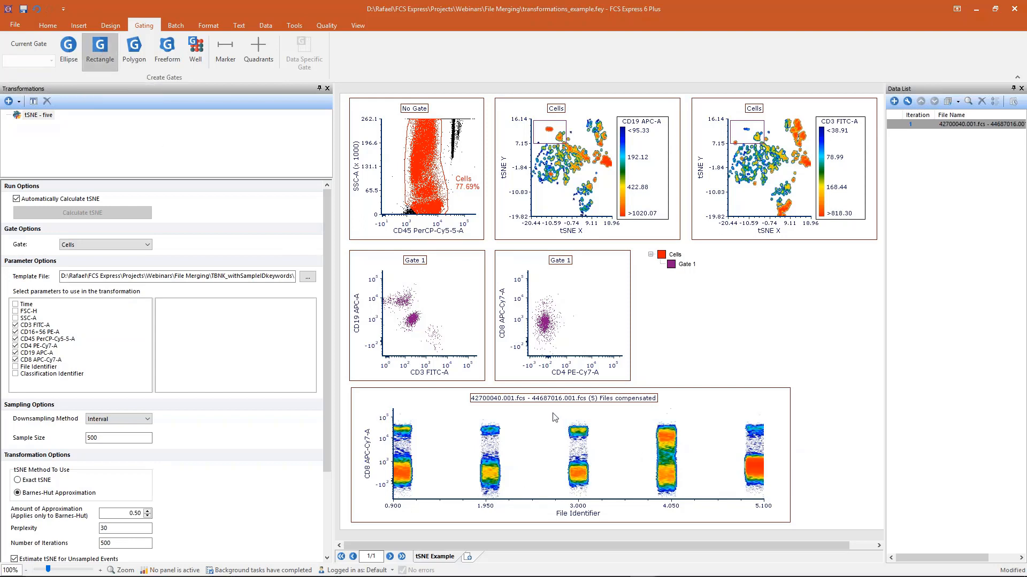
pyautogui.moveTo(557, 417); pyautogui.dragTo(604, 503)
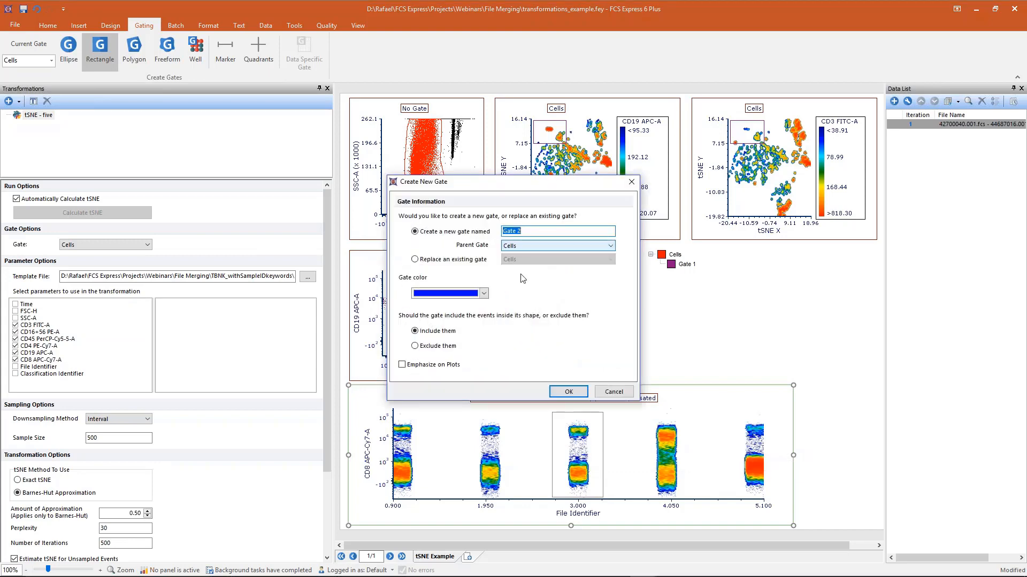
pyautogui.click(565, 391)
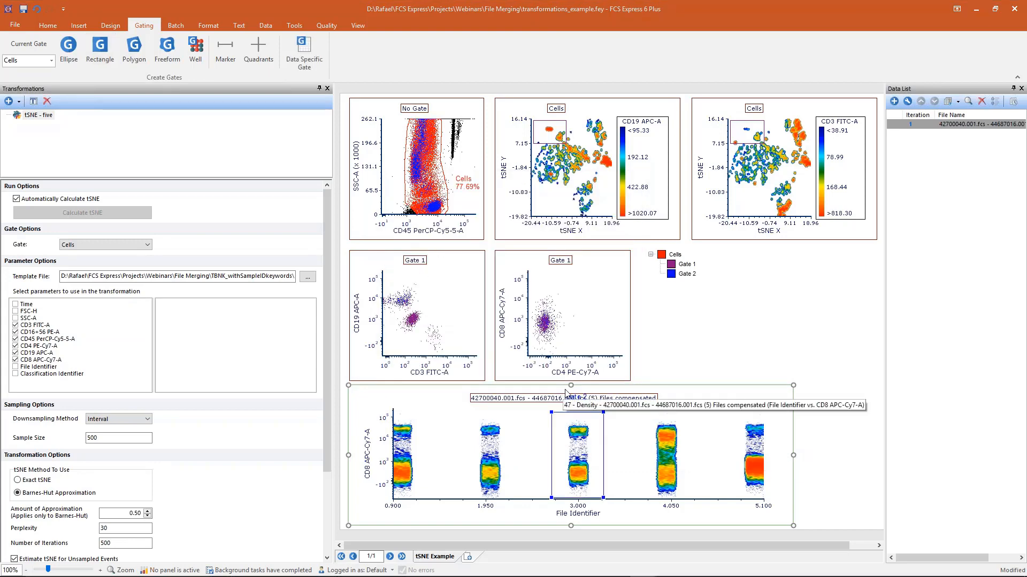
pyautogui.click(440, 411)
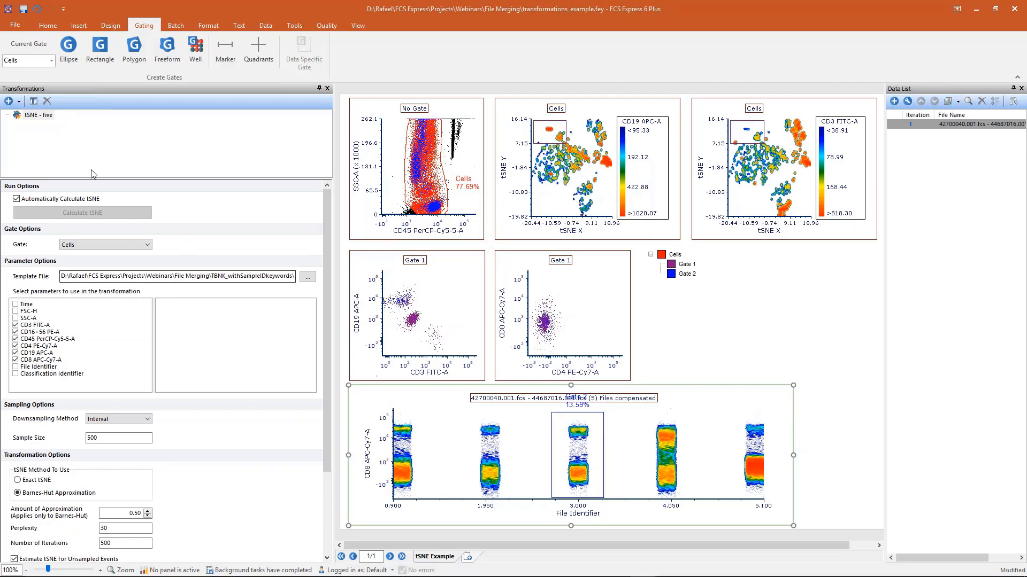
# - Apply the tSNE - five transformation to the File Identifier density plot
pyautogui.click(37, 115)
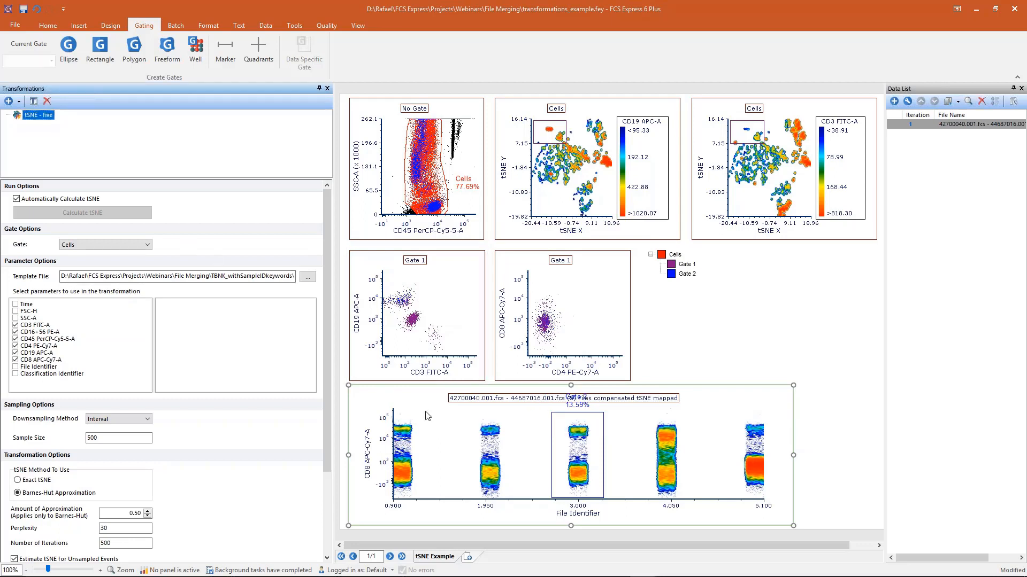
# - Apply Gate 2 to the CD3 FITC-A tSNE plot and adjust the position of Gate 1 on it slightly
pyautogui.click(589, 441)
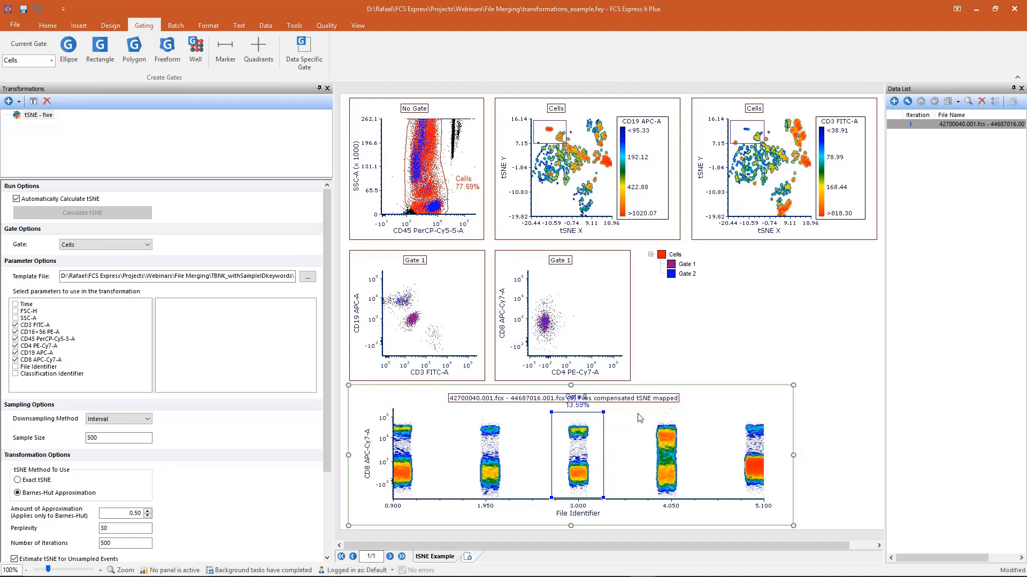
pyautogui.moveTo(574, 453); pyautogui.dragTo(770, 198)
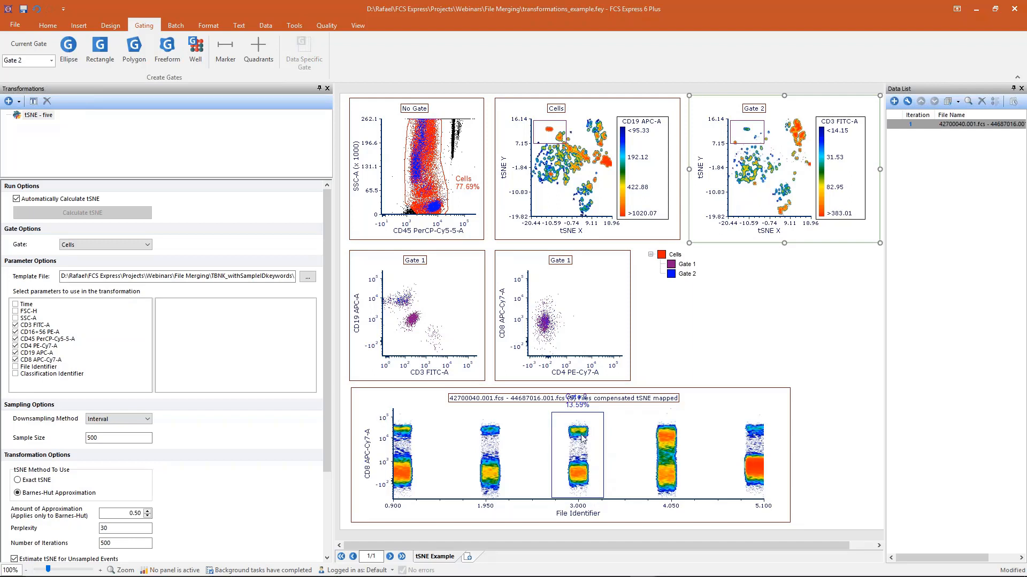
pyautogui.click(747, 140)
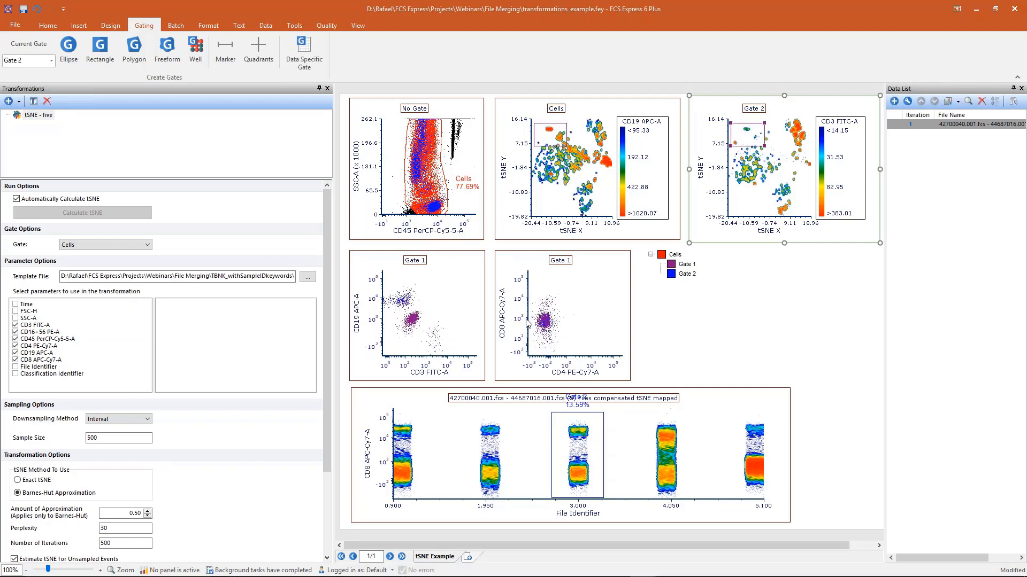
# - Resize Gate 2 to cover only the CD8-high events of the second and third files
pyautogui.click(584, 458)
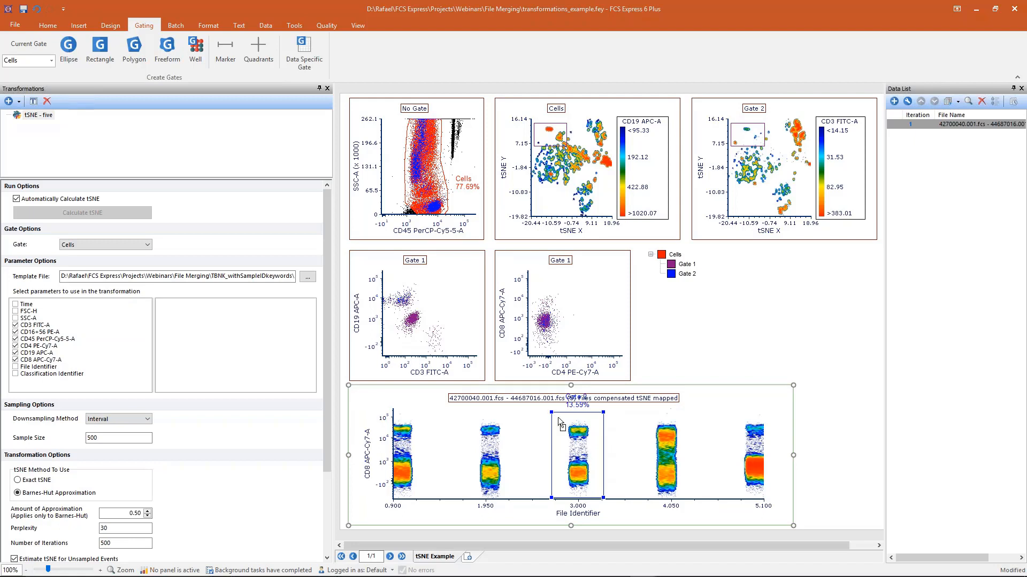
pyautogui.moveTo(553, 418); pyautogui.dragTo(467, 419)
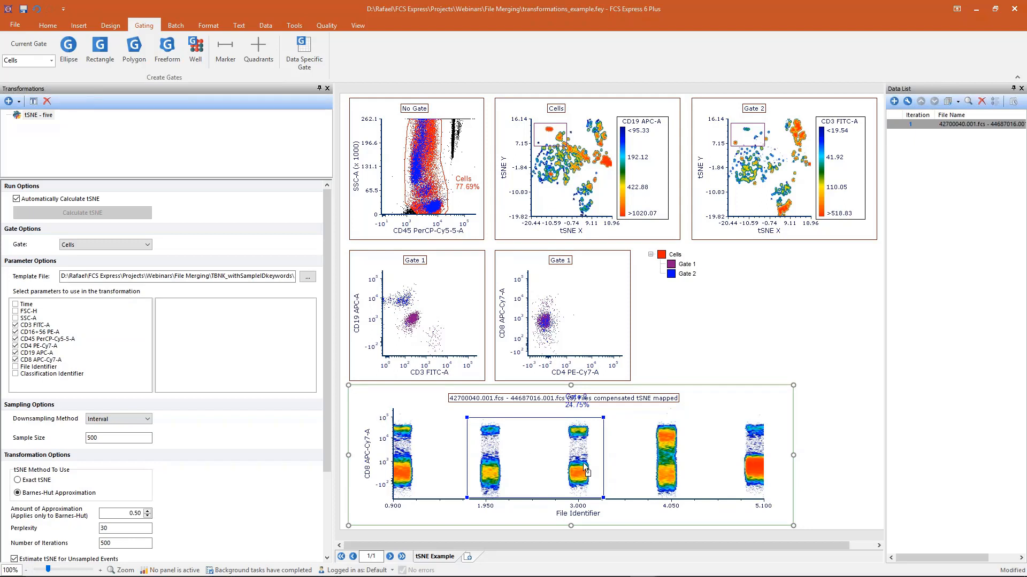
pyautogui.moveTo(593, 496); pyautogui.dragTo(603, 442)
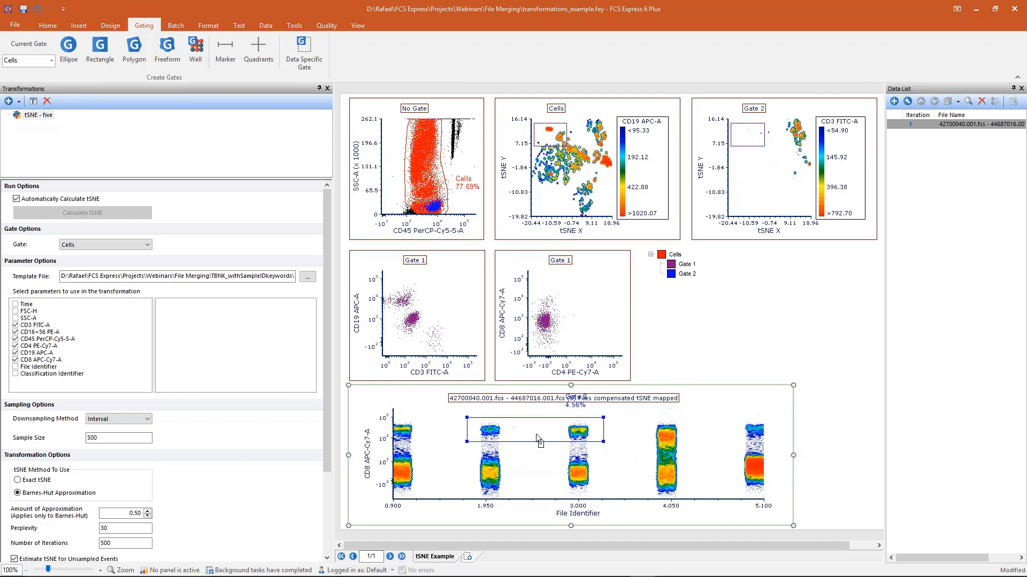
# - Move Gate 2 down over the CD8-low events and widen it to span the second through fifth files
pyautogui.moveTo(533, 434); pyautogui.dragTo(533, 478)
pyautogui.moveTo(606, 462); pyautogui.dragTo(777, 463)
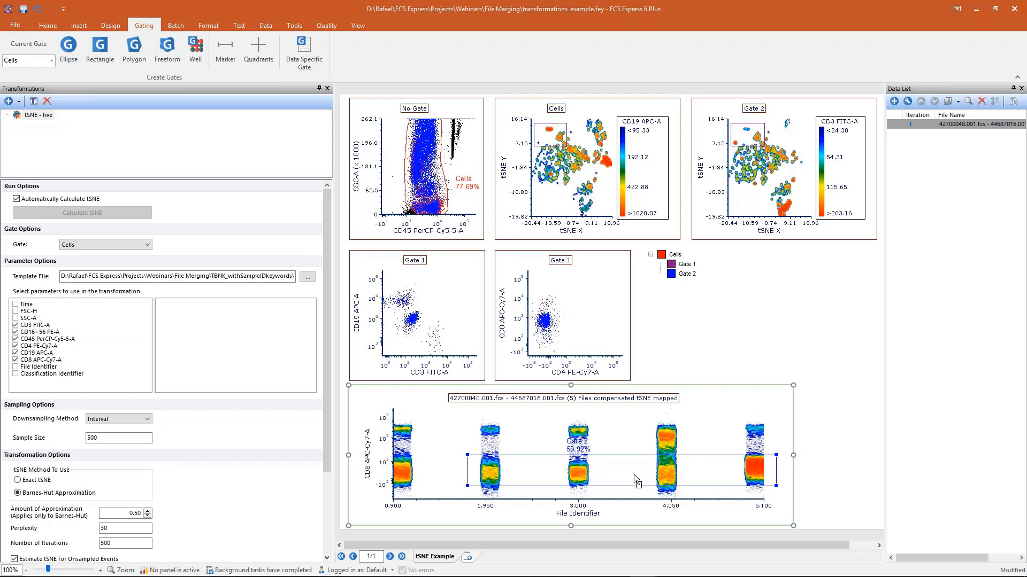
pyautogui.click(829, 461)
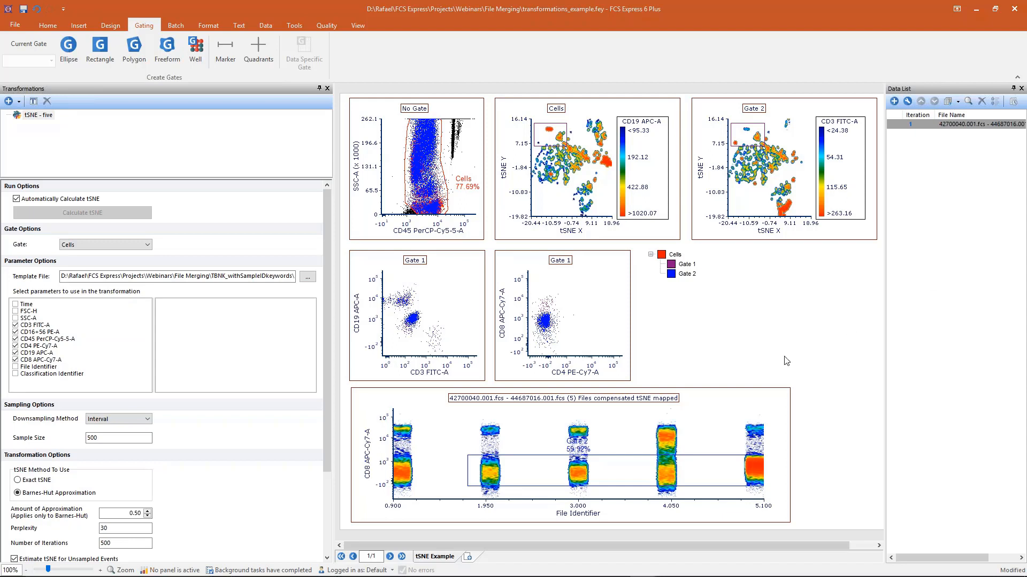
# - Delete Gate 2 entirely from the layout, using its region on the File Identifier density plot
pyautogui.click(610, 471)
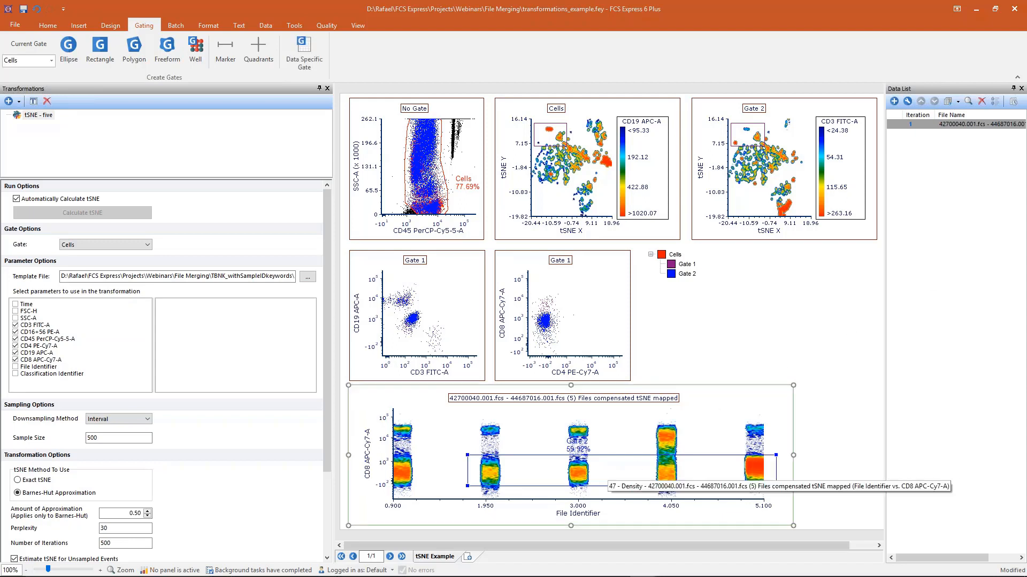
pyautogui.press('Delete')
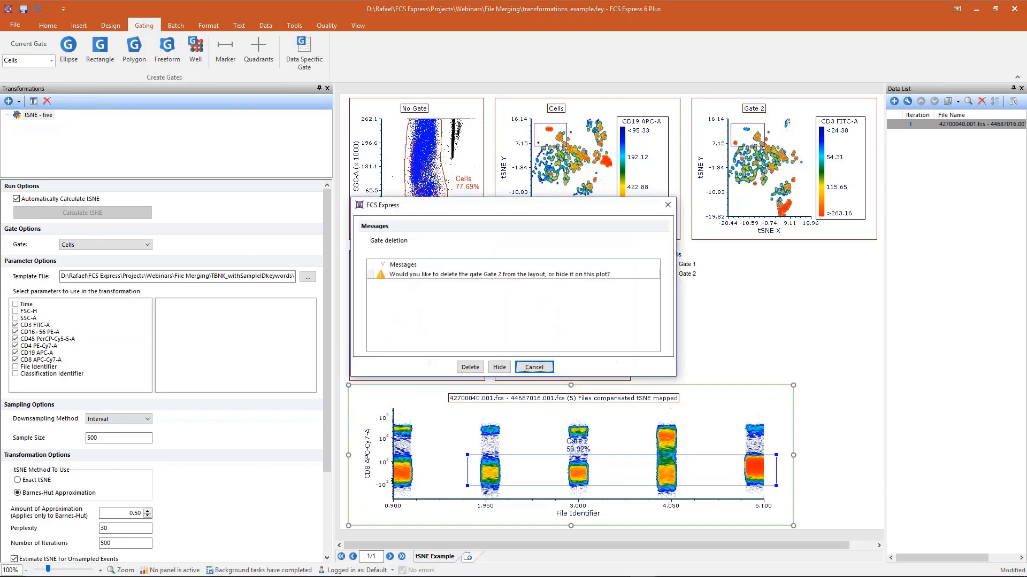
pyautogui.click(471, 367)
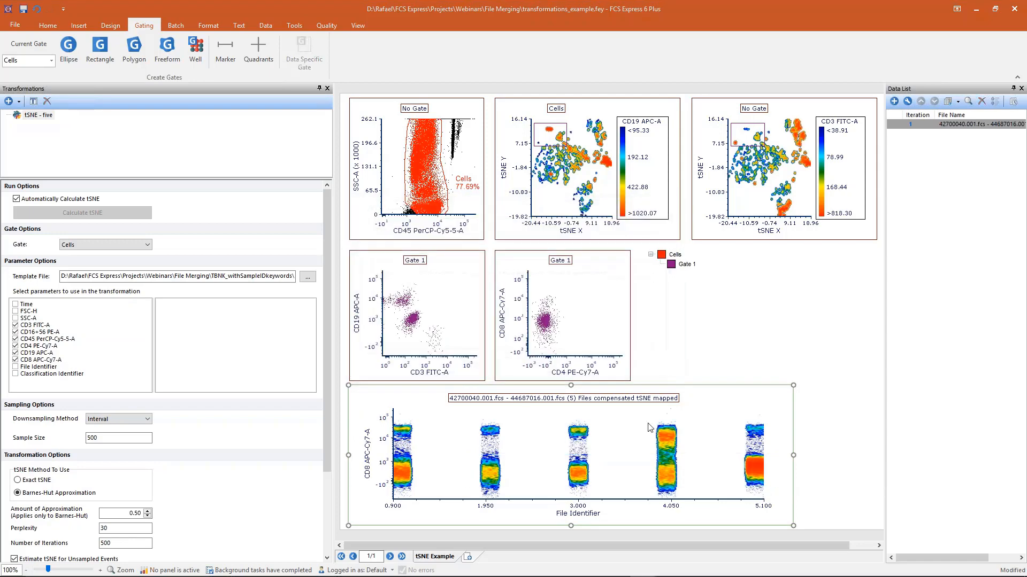
pyautogui.click(731, 360)
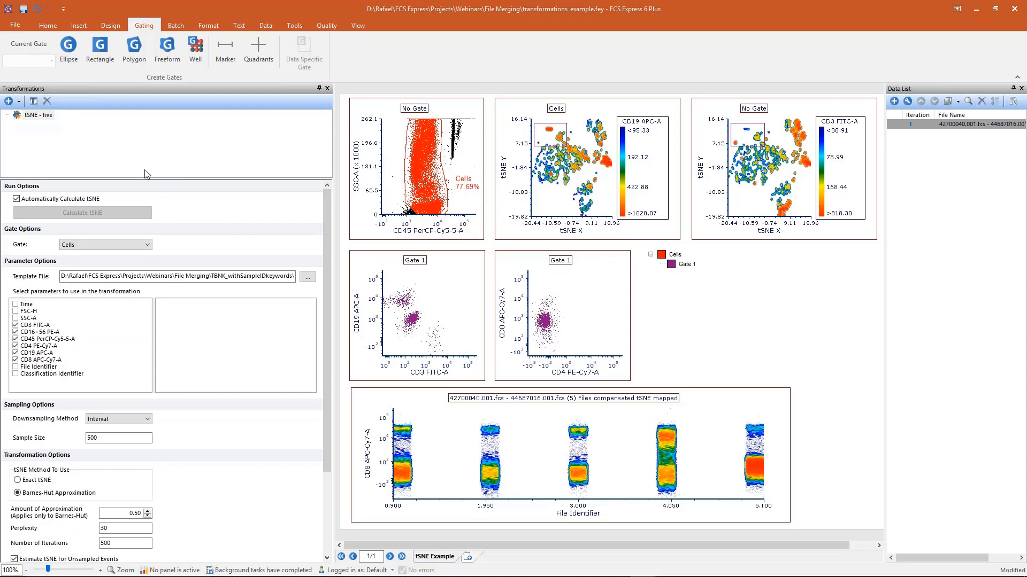
# - Save the layout under the name MyTemplate as a layout file with unlinked data in the File Merging folder
pyautogui.click(16, 25)
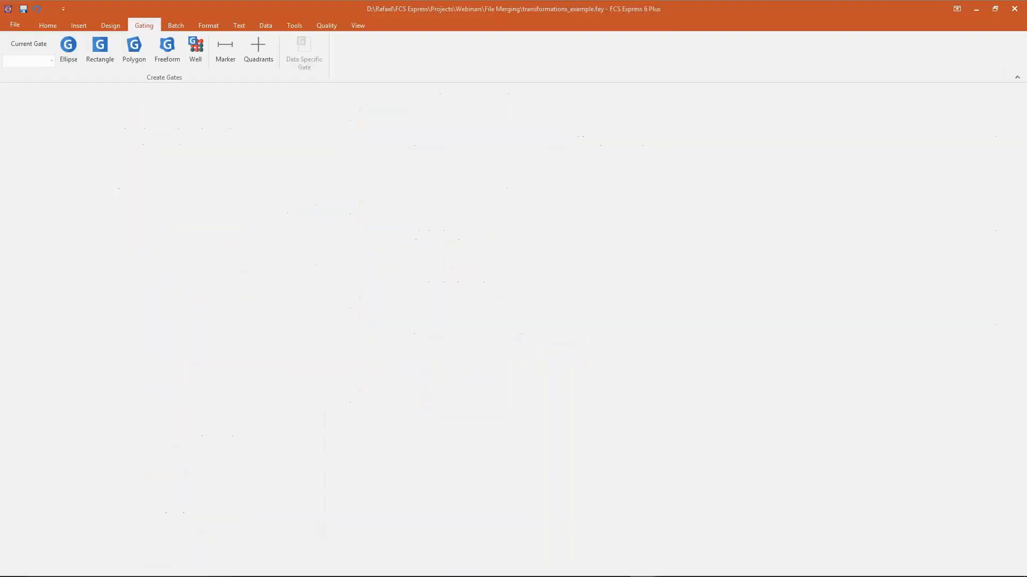
pyautogui.click(27, 73)
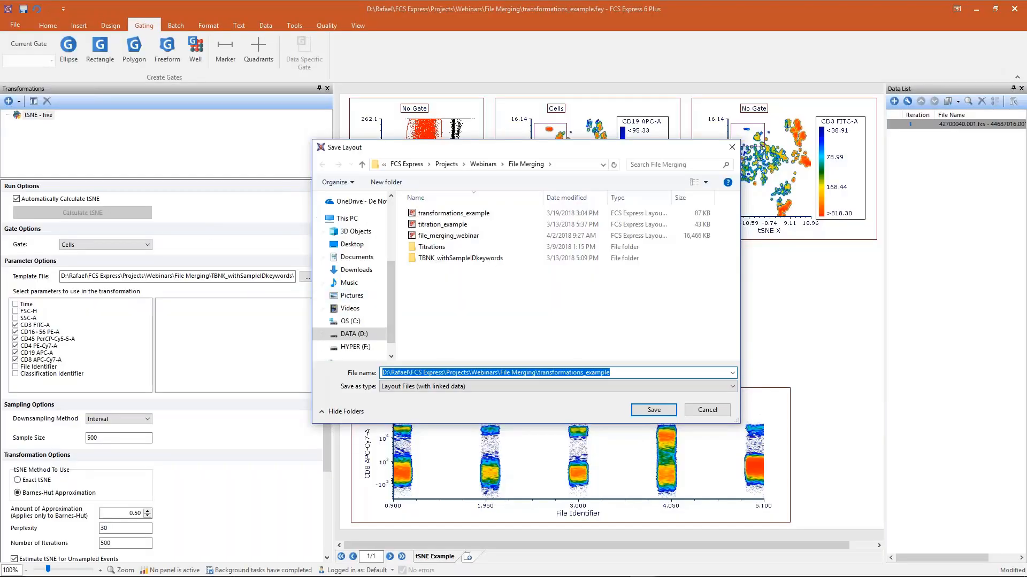
pyautogui.write('MyTemplate')
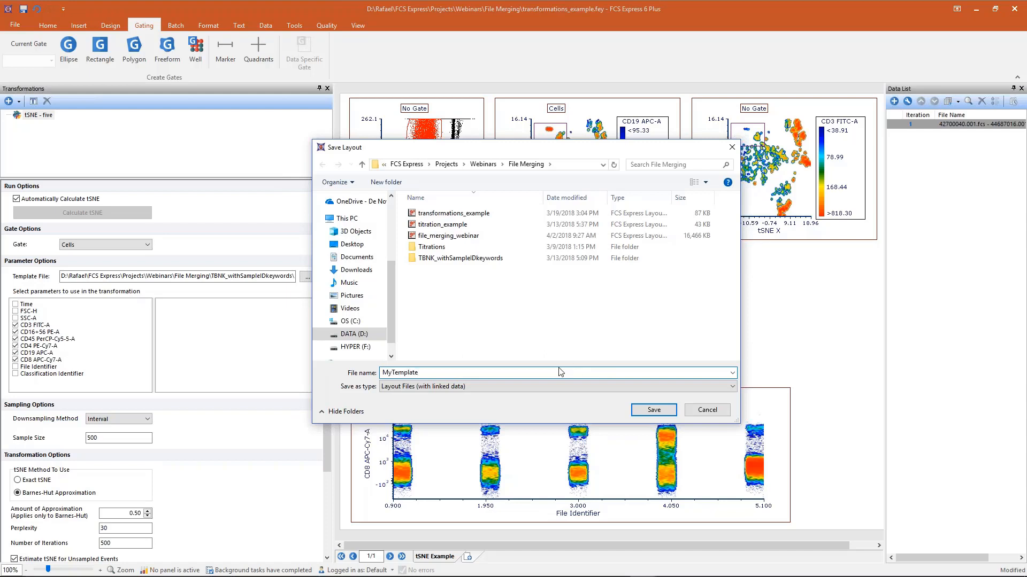
pyautogui.click(469, 386)
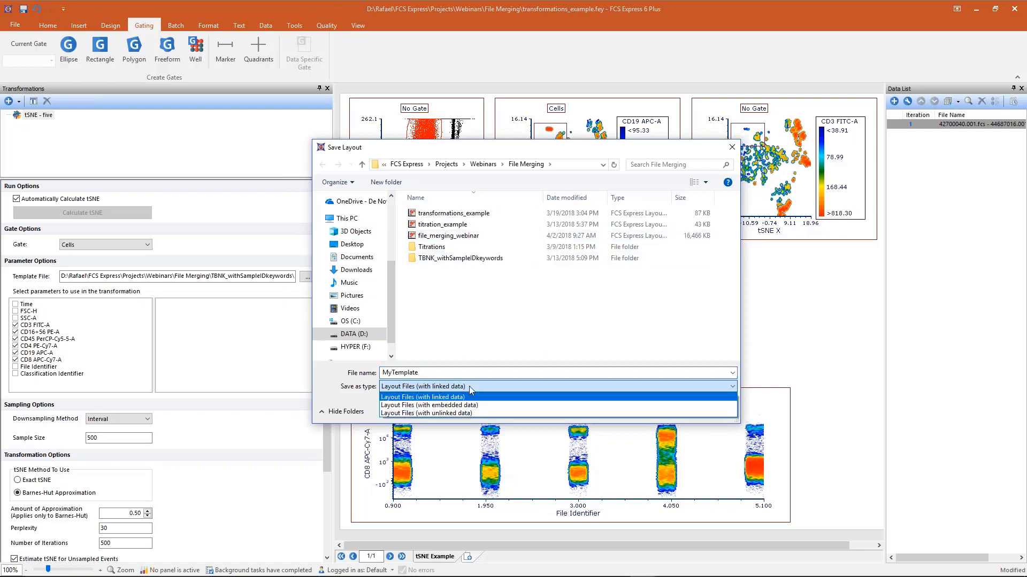
pyautogui.click(466, 415)
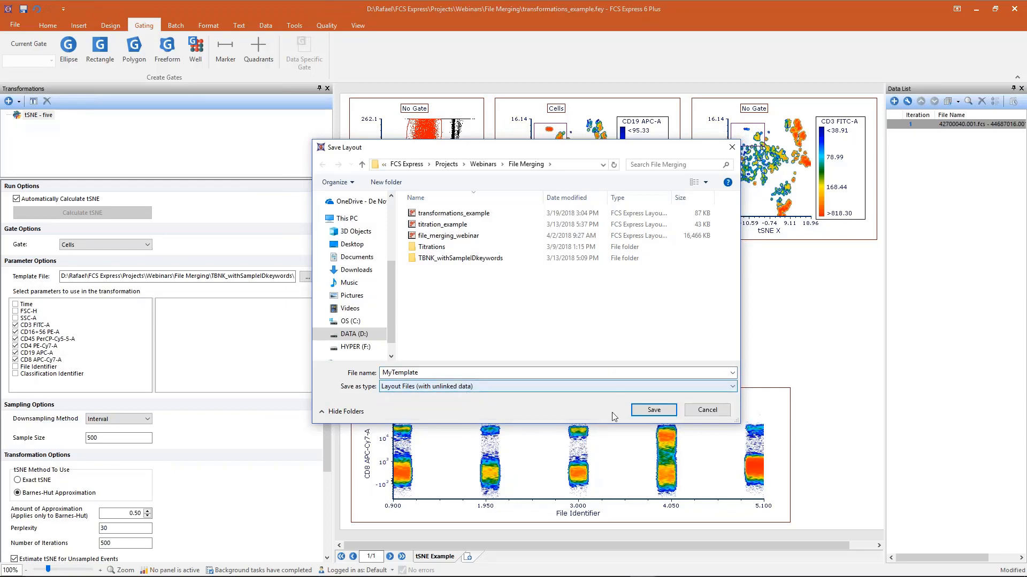
pyautogui.click(651, 410)
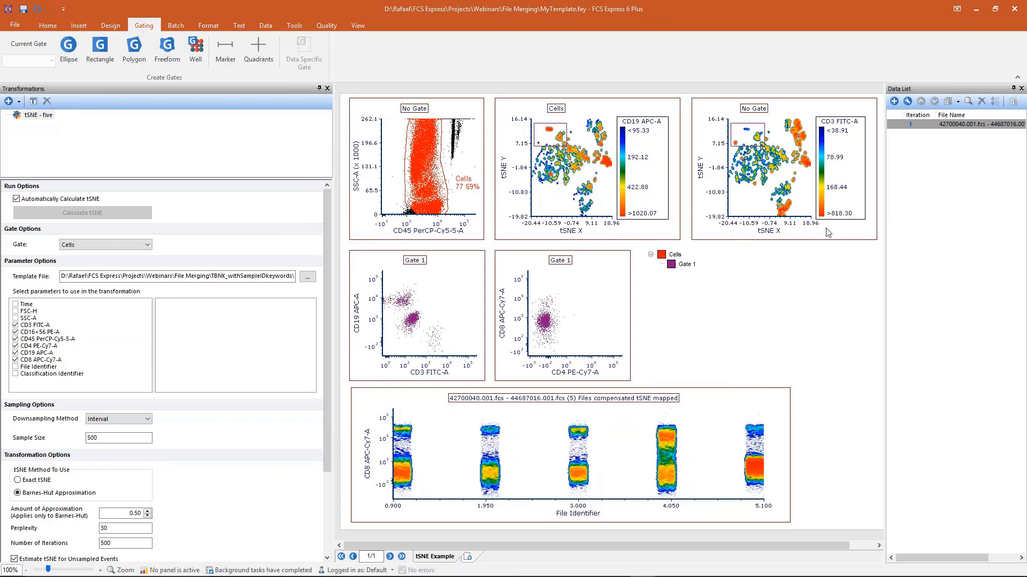
# - Close MyTemplate, titration_example and the untitled layout, discarding unsaved changes, and reopen MyTemplate.fey from the recent documents
pyautogui.click(1016, 13)
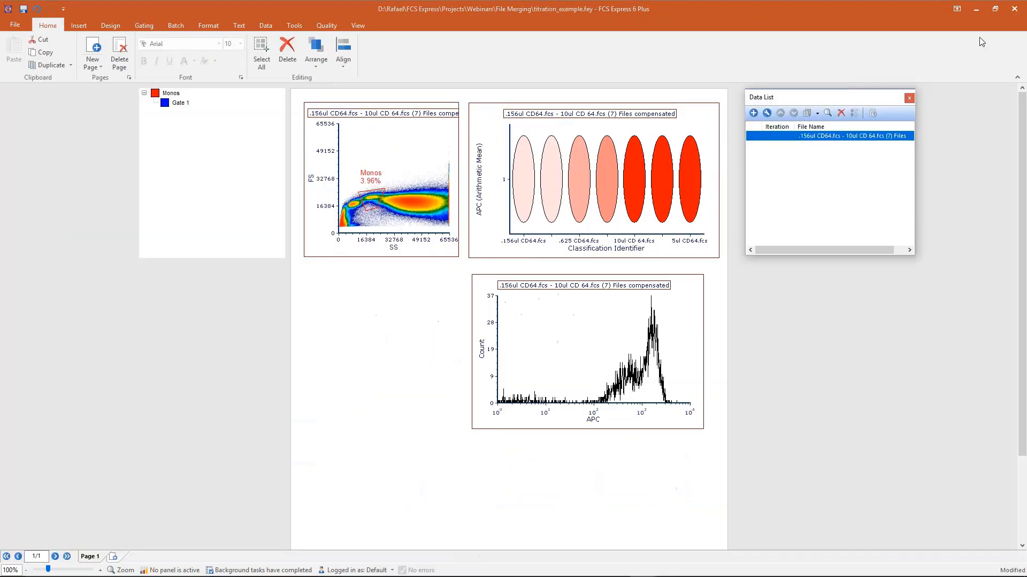
pyautogui.click(1016, 13)
pyautogui.click(505, 366)
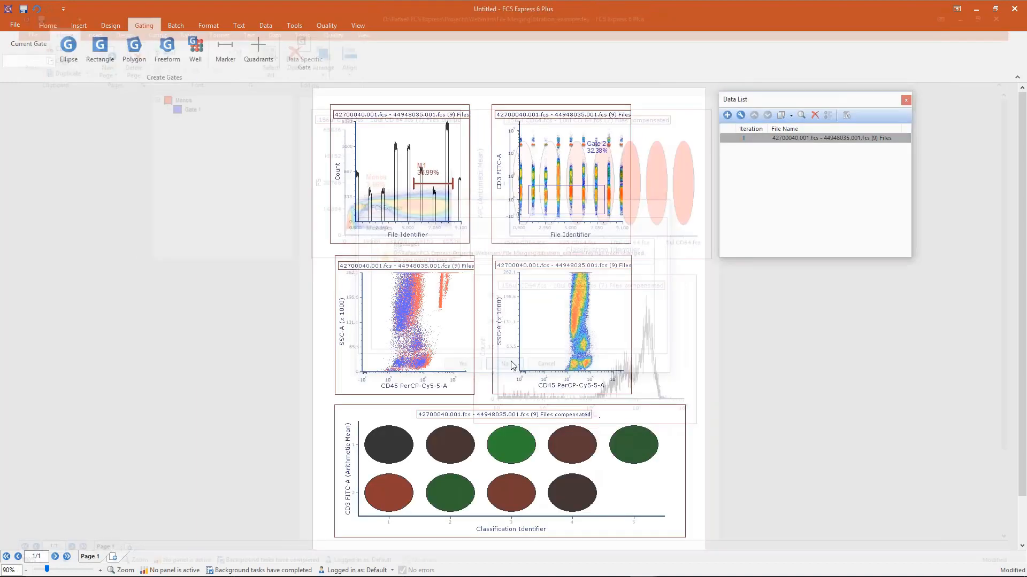
pyautogui.click(1015, 9)
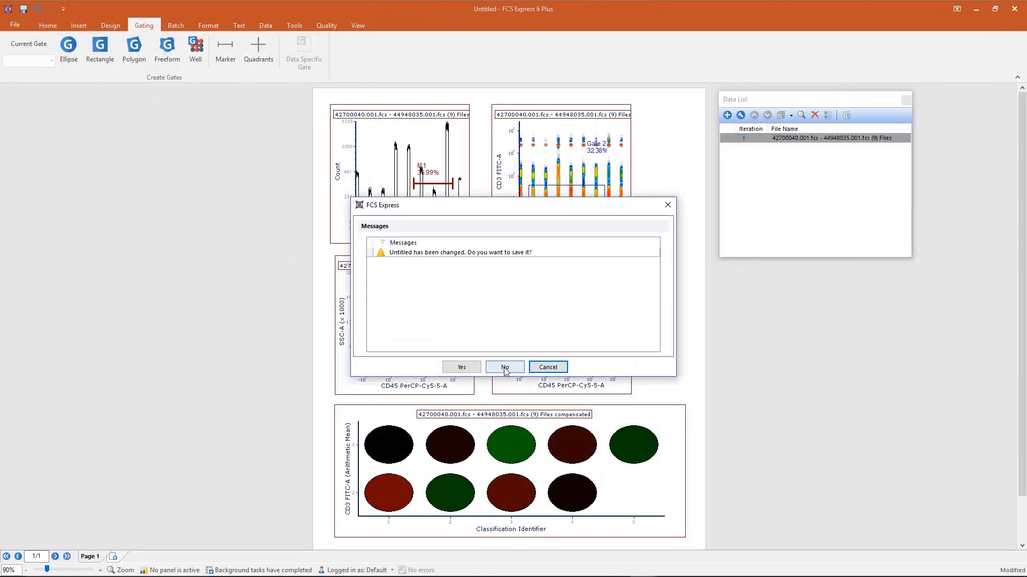
pyautogui.click(504, 367)
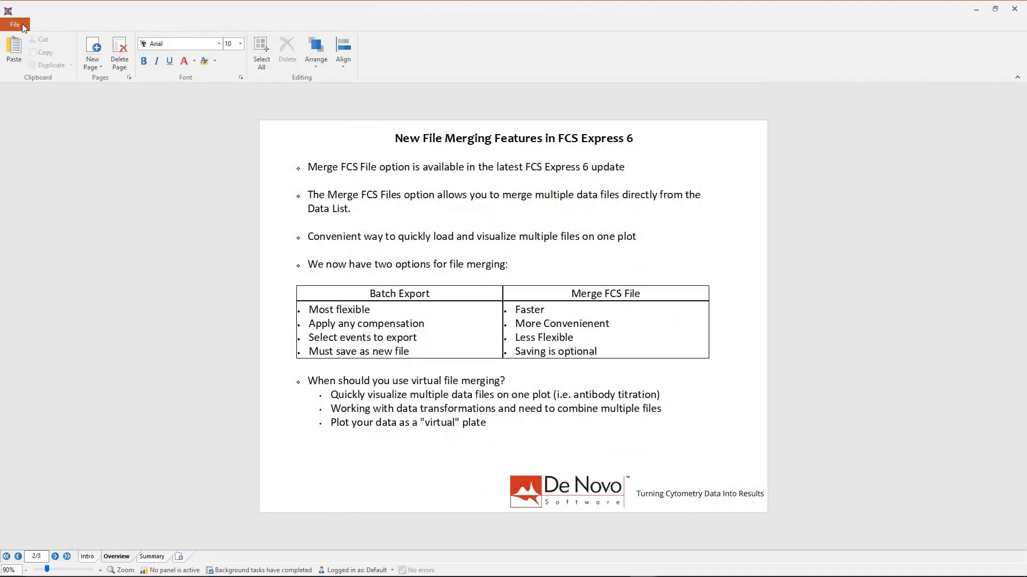
pyautogui.click(21, 23)
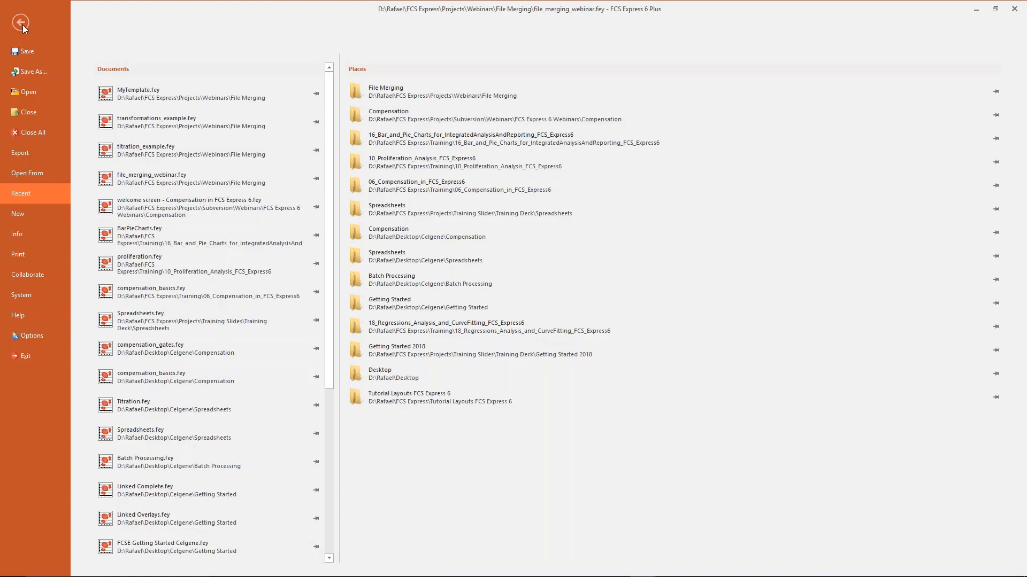
pyautogui.click(156, 98)
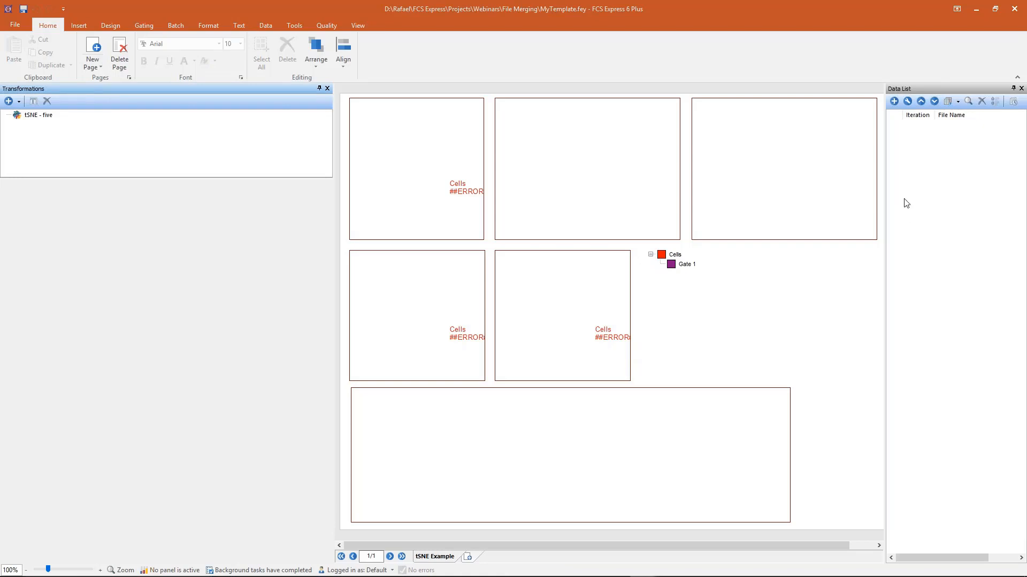
# - Add all nine FCS files from the TBNK_withSampleIDkeywords folder, 42700040.001.fcs through 44948035.001.fcs, to the data list as one merged file
pyautogui.click(893, 102)
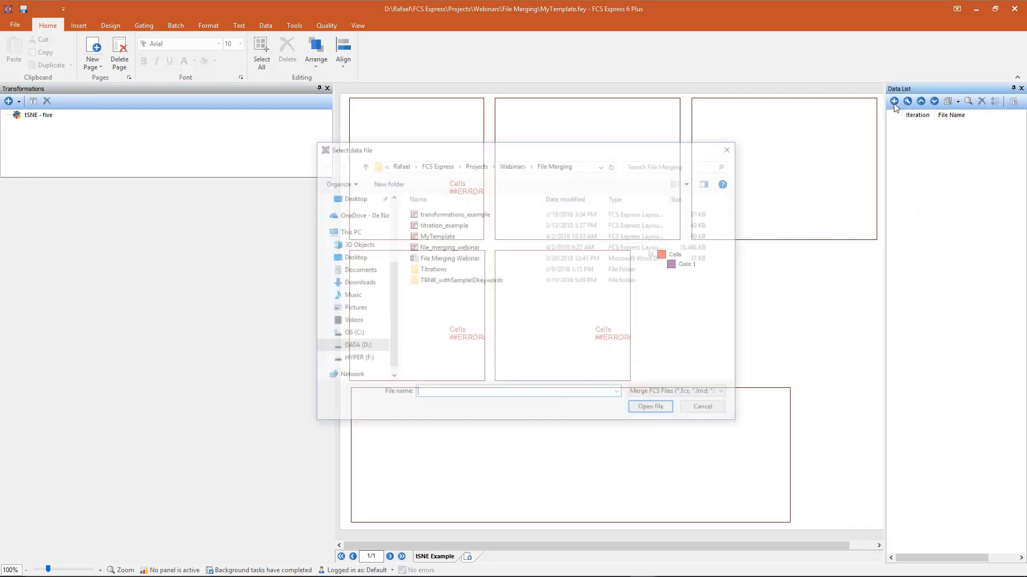
pyautogui.doubleClick(433, 281)
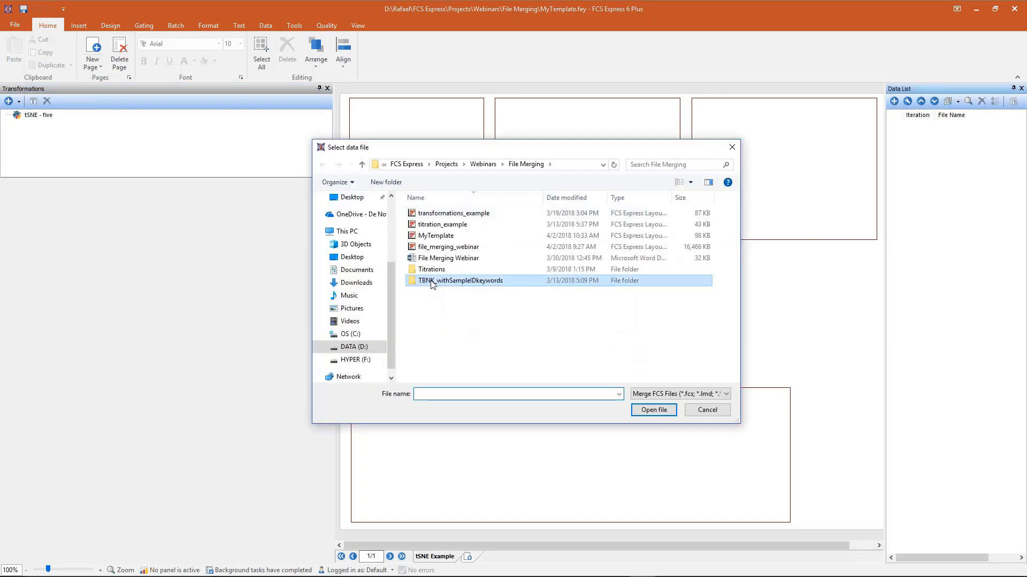
pyautogui.click(446, 213)
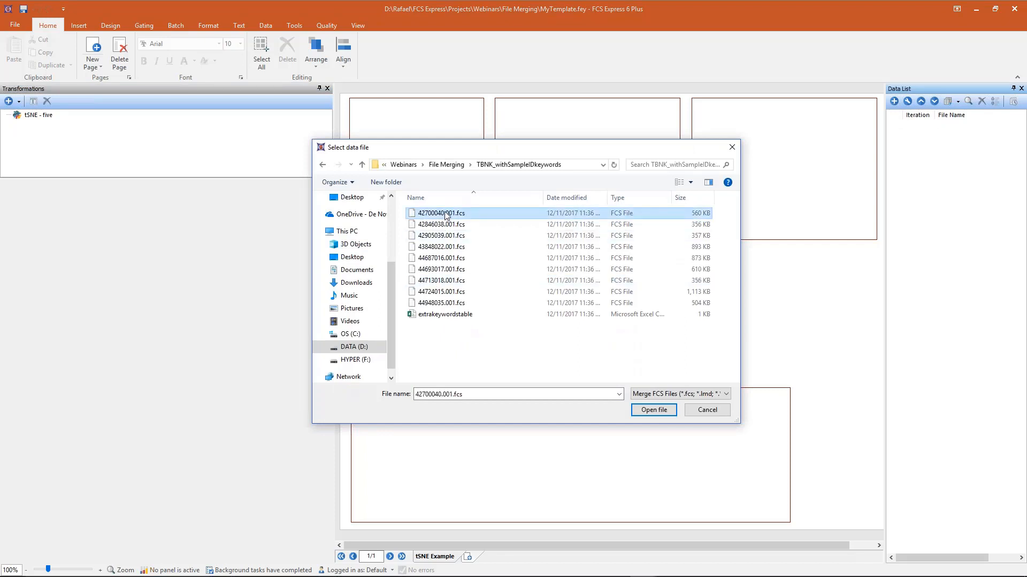
pyautogui.keyDown('shift'); pyautogui.click(448, 258); pyautogui.keyUp('shift')
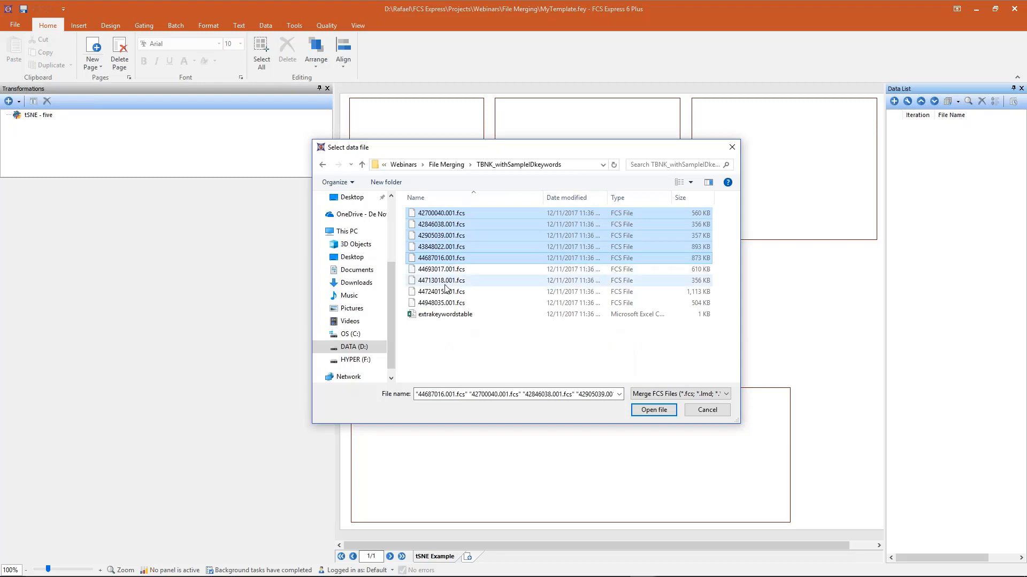
pyautogui.keyDown('shift'); pyautogui.click(444, 304); pyautogui.keyUp('shift')
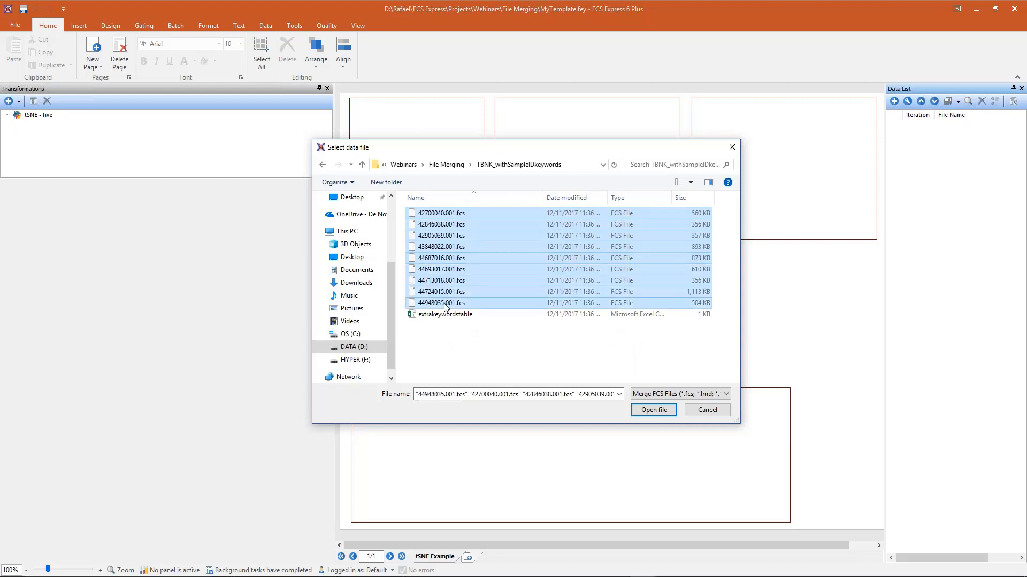
pyautogui.click(653, 410)
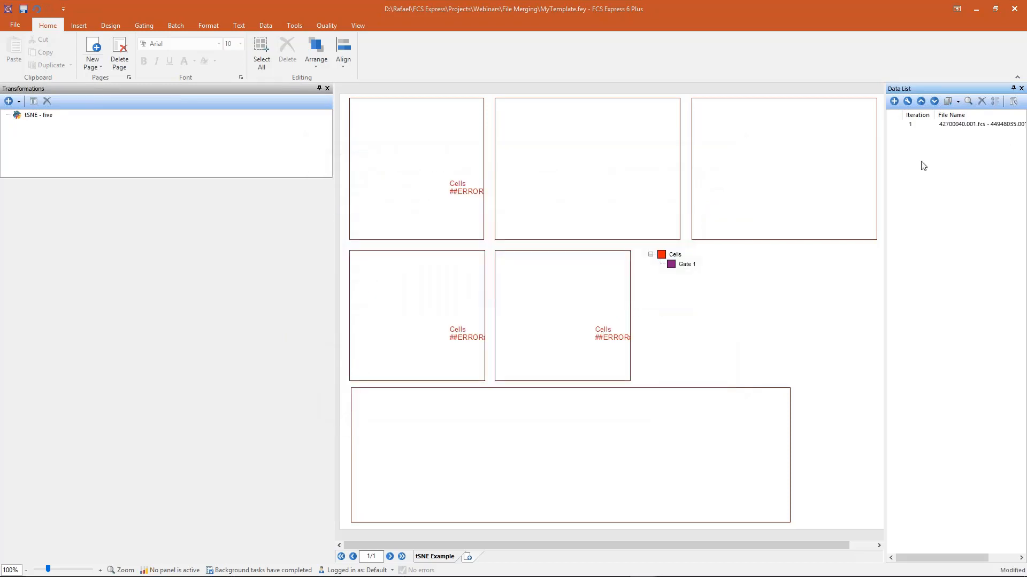
pyautogui.moveTo(887, 193); pyautogui.dragTo(862, 194)
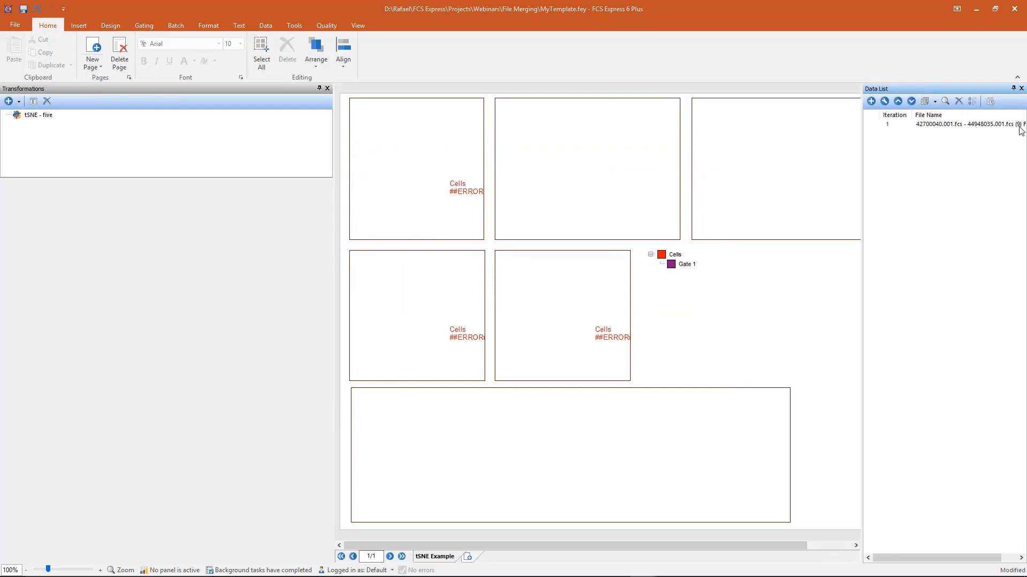
pyautogui.moveTo(866, 233); pyautogui.dragTo(879, 233)
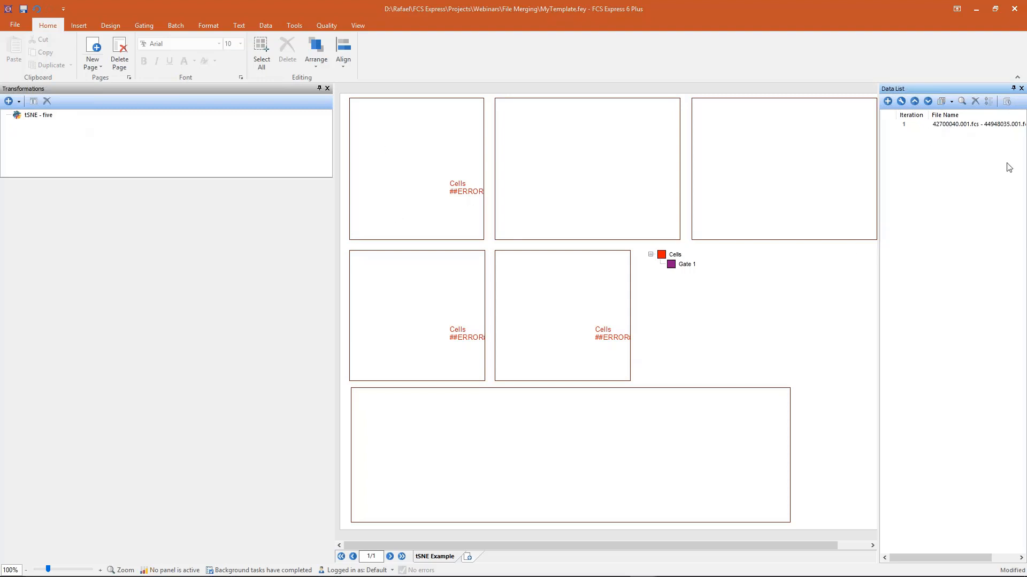
# - Change the data on all plots to the merged nine-file entry in the data list
pyautogui.click(940, 128)
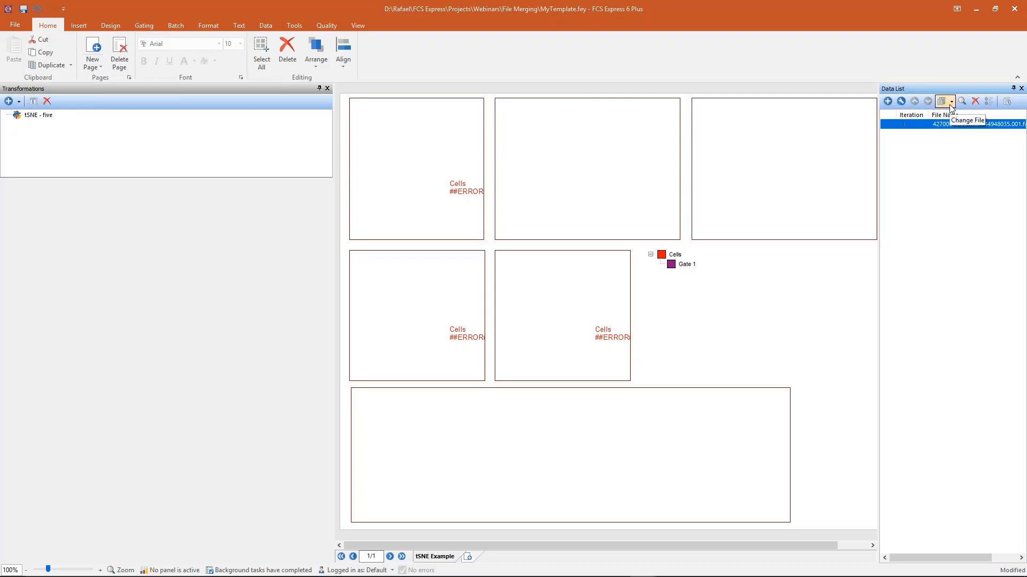
pyautogui.click(949, 105)
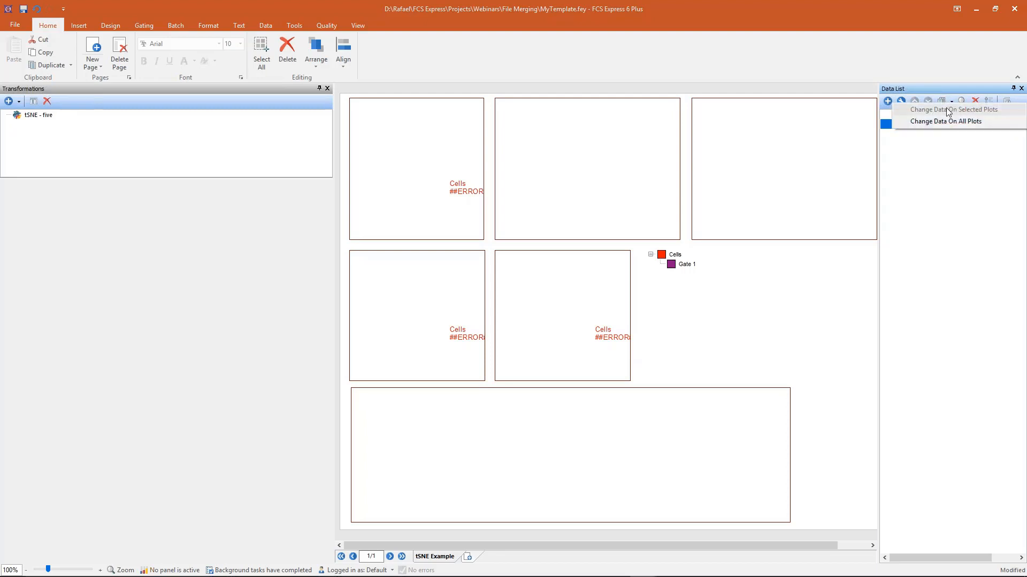
pyautogui.click(945, 122)
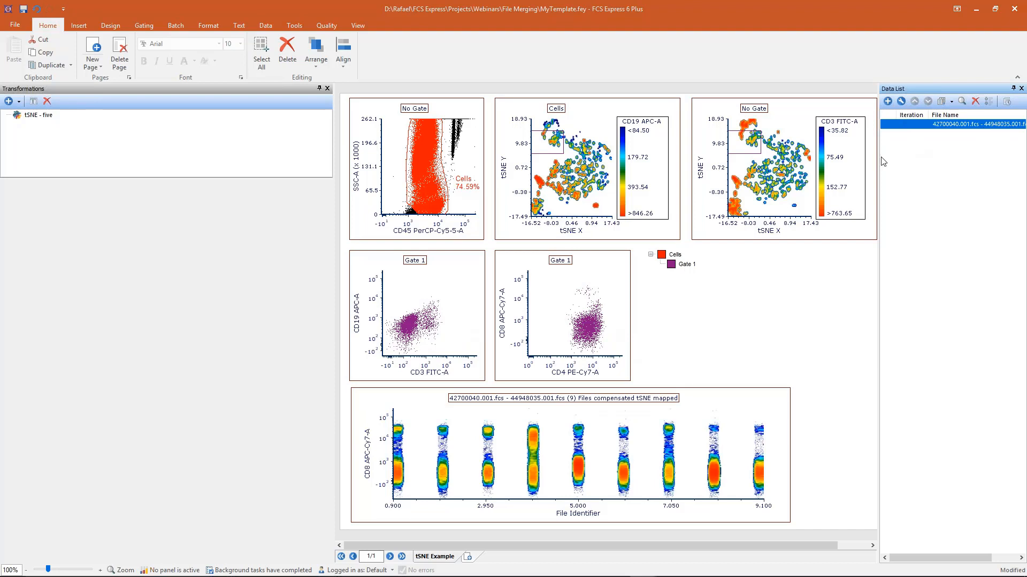
# - Check which template file the tSNE - five transformation uses against the file in the data list
pyautogui.moveTo(878, 160); pyautogui.dragTo(869, 161)
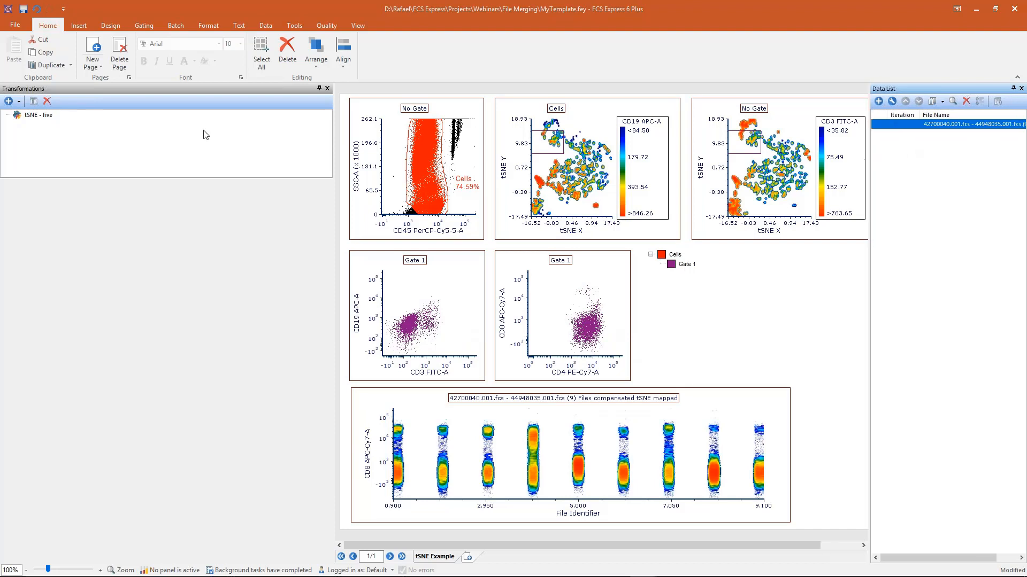
pyautogui.click(45, 118)
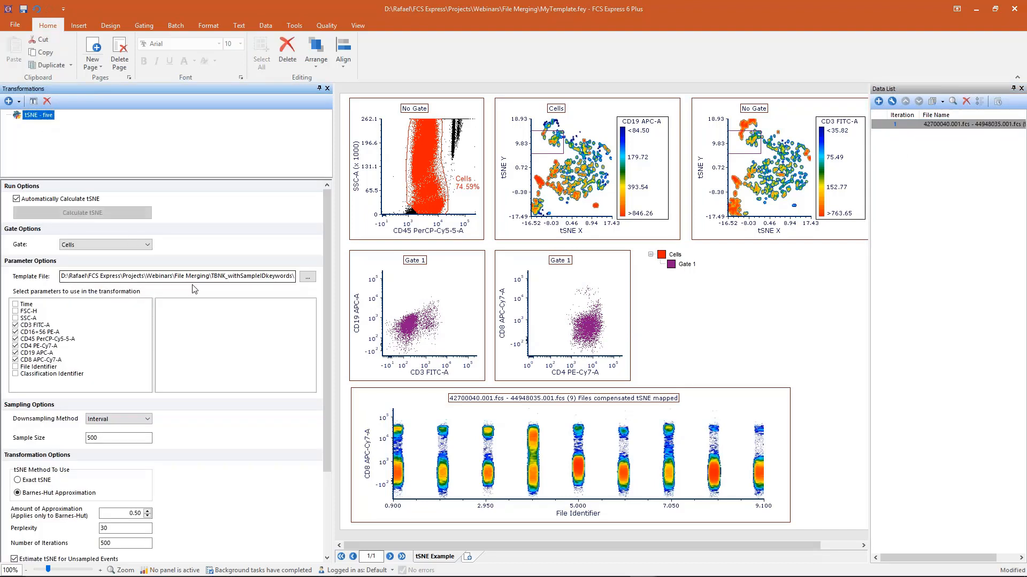
pyautogui.moveTo(223, 278); pyautogui.dragTo(316, 284)
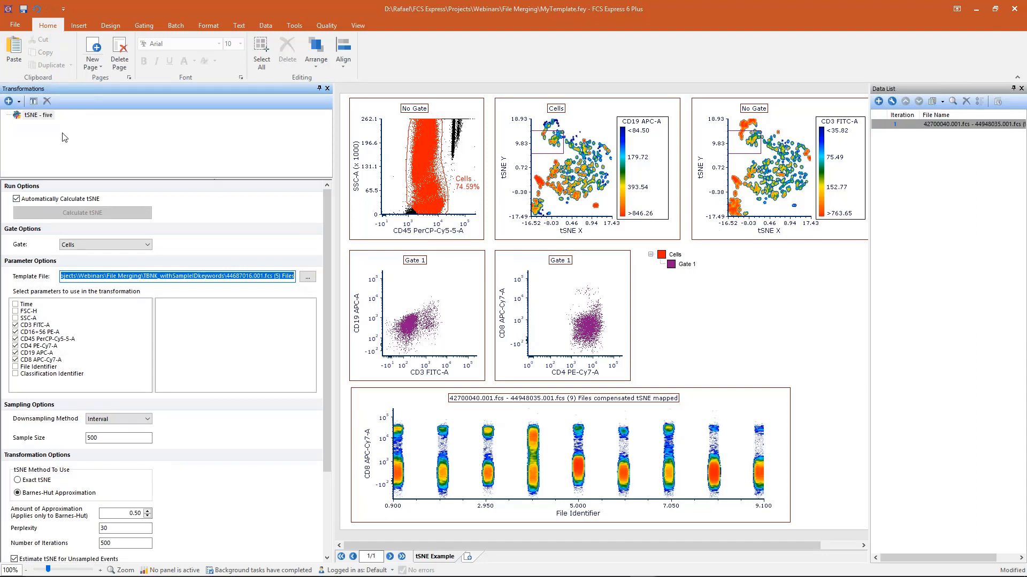
# - Add a new tSNE transformation and name it "tSNE - nine"
pyautogui.click(19, 101)
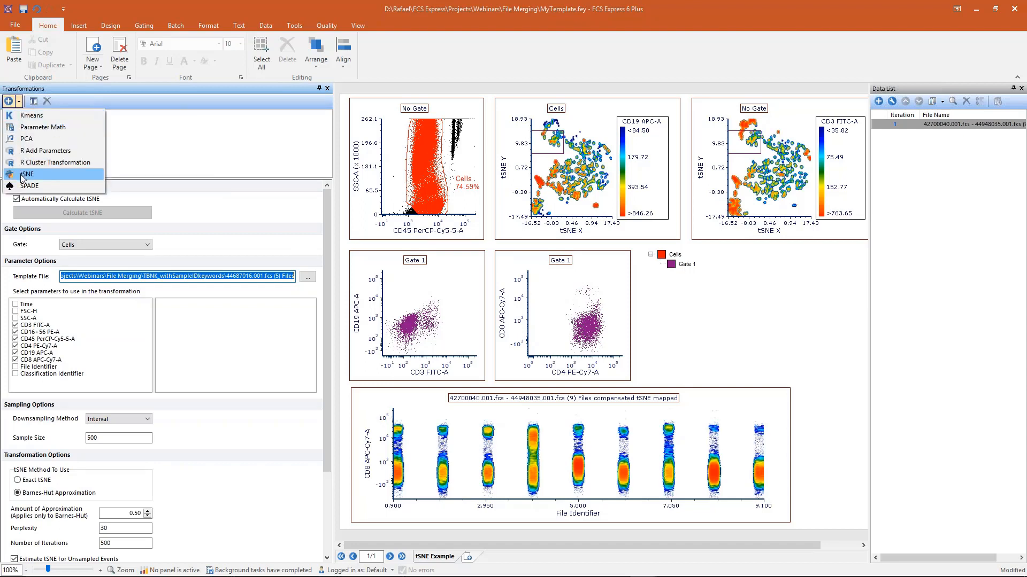
pyautogui.click(23, 175)
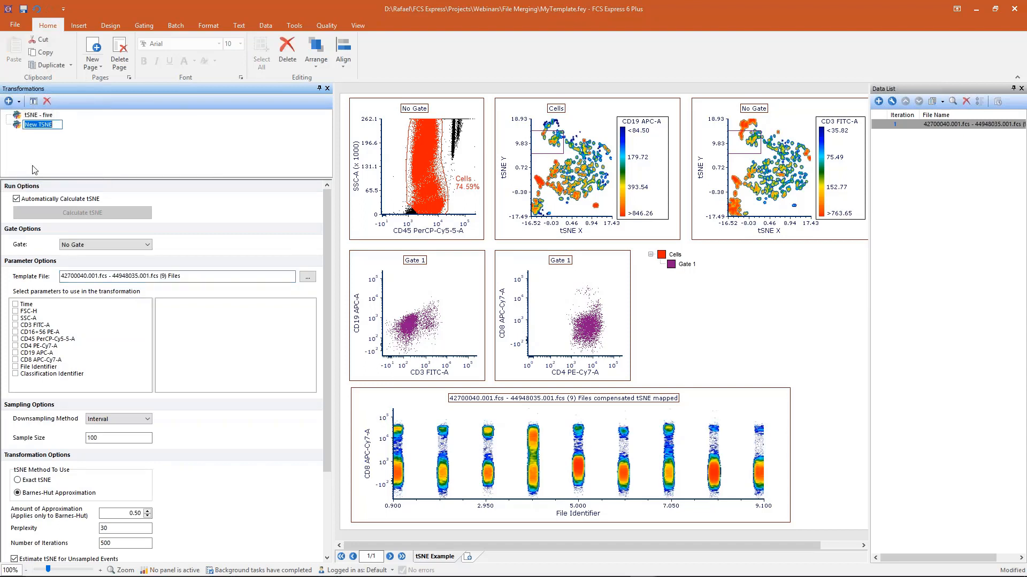
pyautogui.write('tSNE - nine')
pyautogui.press('Return')
pyautogui.moveTo(869, 181); pyautogui.dragTo(858, 181)
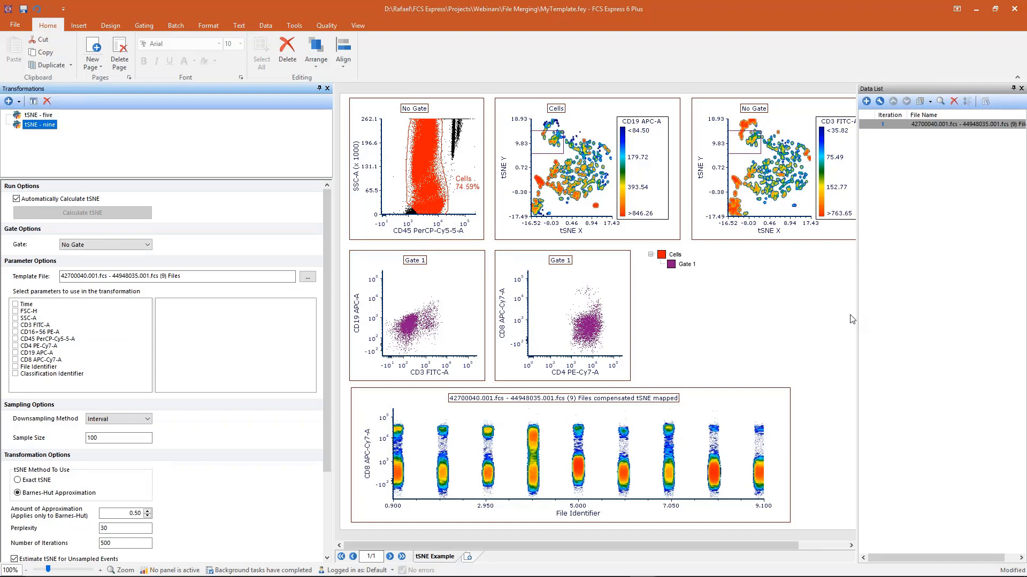
pyautogui.moveTo(858, 319); pyautogui.dragTo(879, 316)
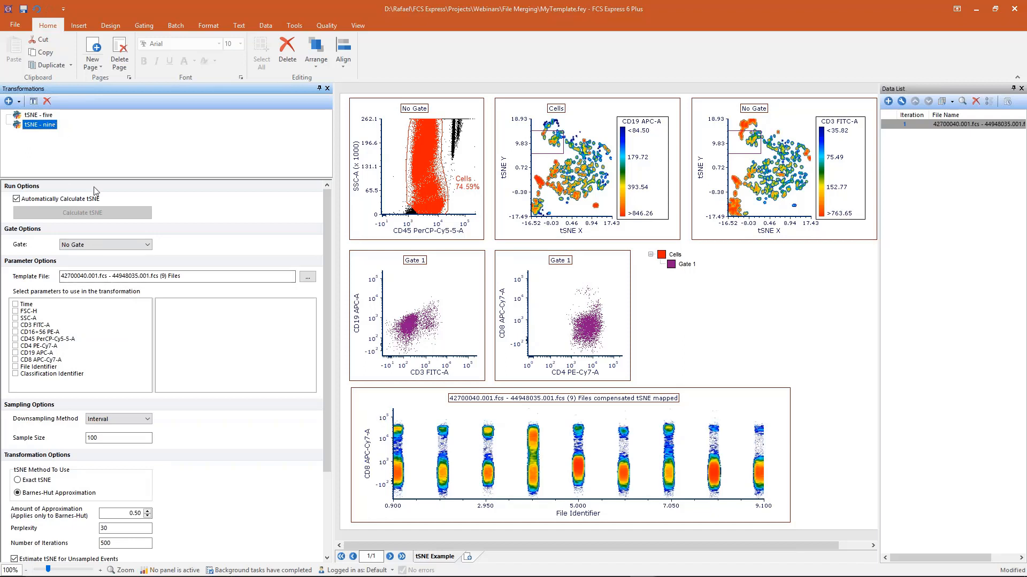
# - Set up tSNE - nine with the Cells gate, the six parameters CD3 FITC-A through CD8 APC-Cy7-A, and a sample size of 500
pyautogui.click(102, 245)
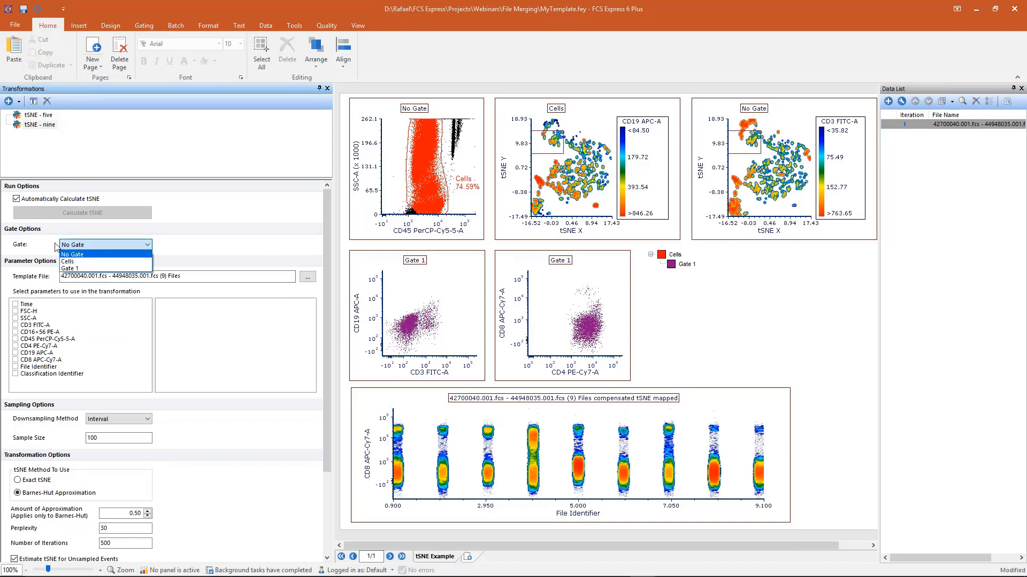
pyautogui.click(68, 262)
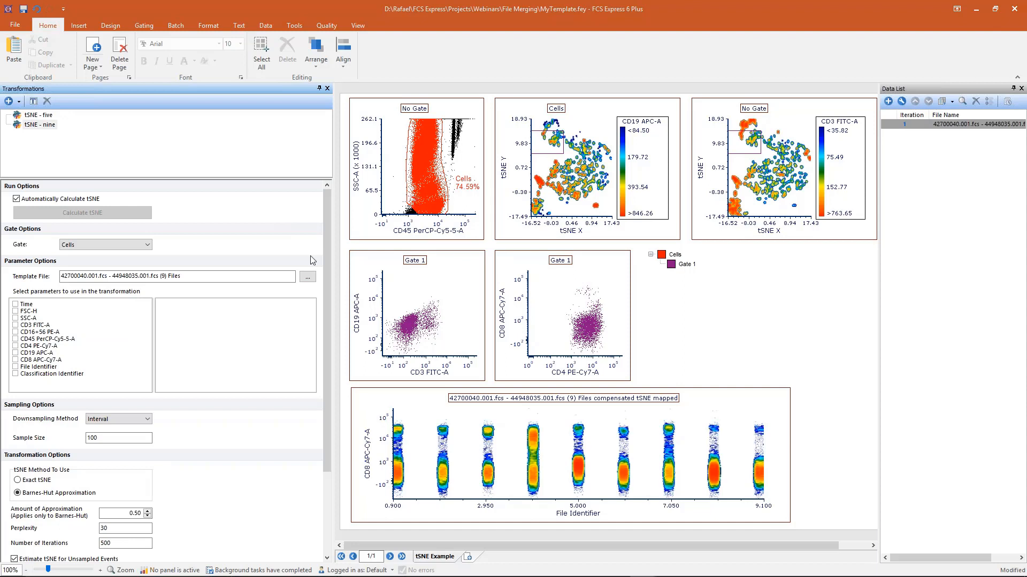
pyautogui.click(16, 325)
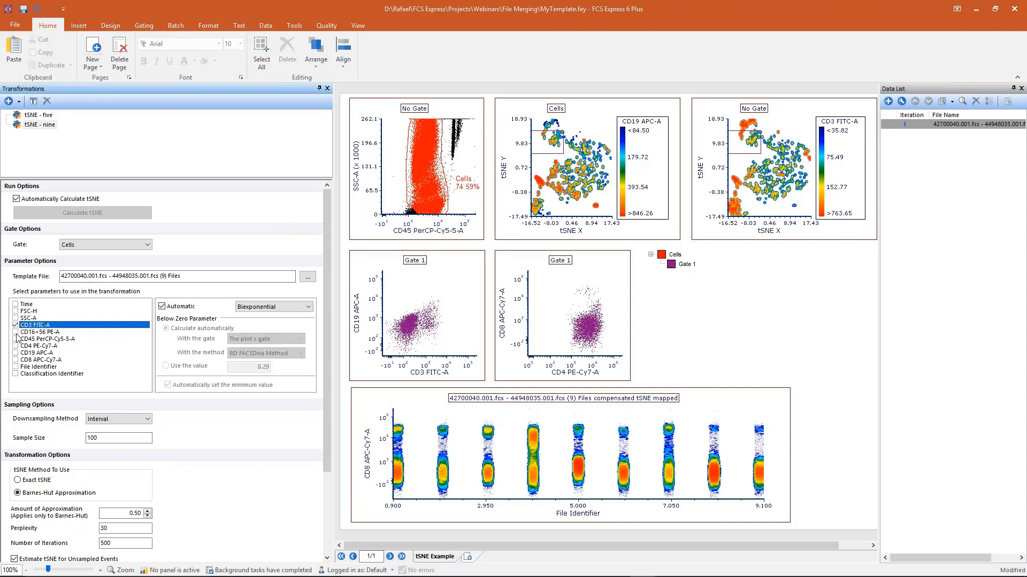
pyautogui.click(16, 333)
pyautogui.click(16, 339)
pyautogui.click(15, 346)
pyautogui.click(16, 353)
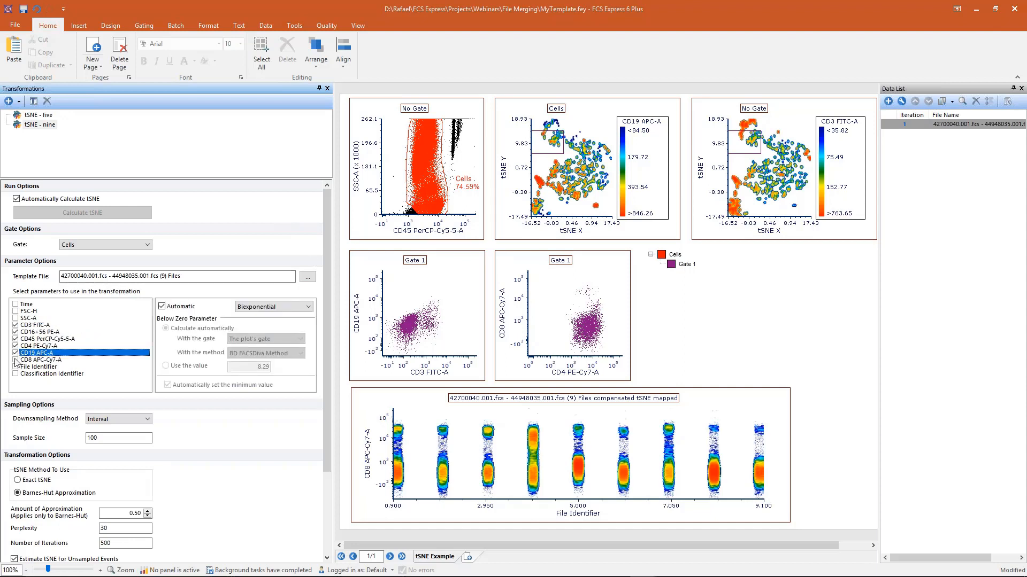
pyautogui.click(15, 360)
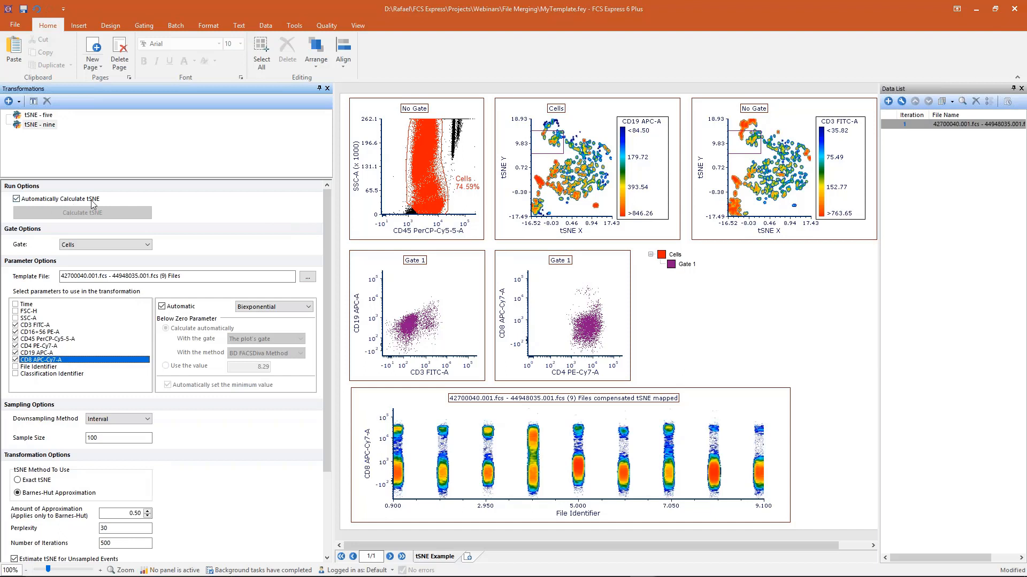
pyautogui.click(100, 438)
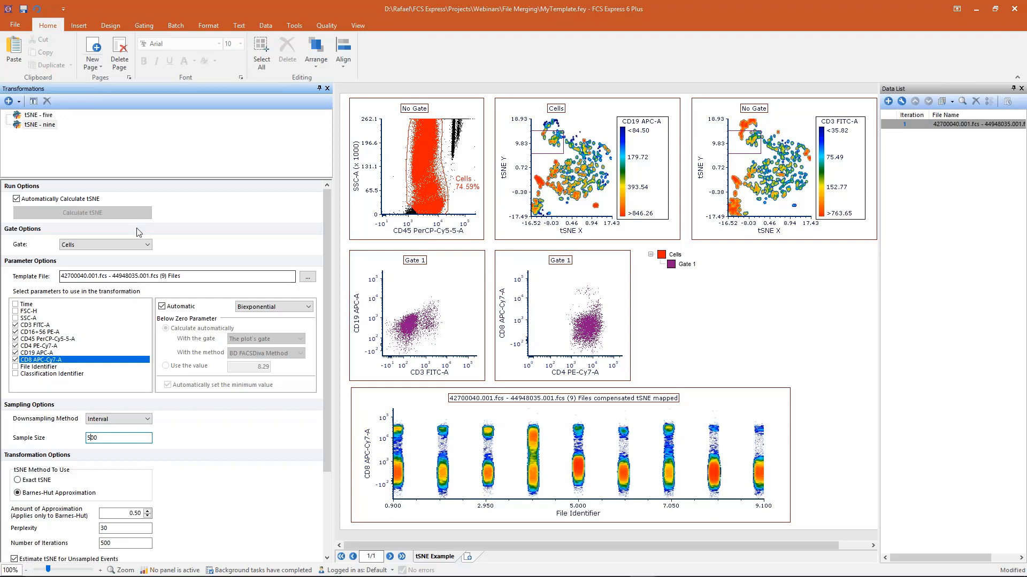
# - Apply the tSNE - nine transformation to both tSNE plots, the File Identifier plot and the two Gate 1 plots
pyautogui.click(38, 128)
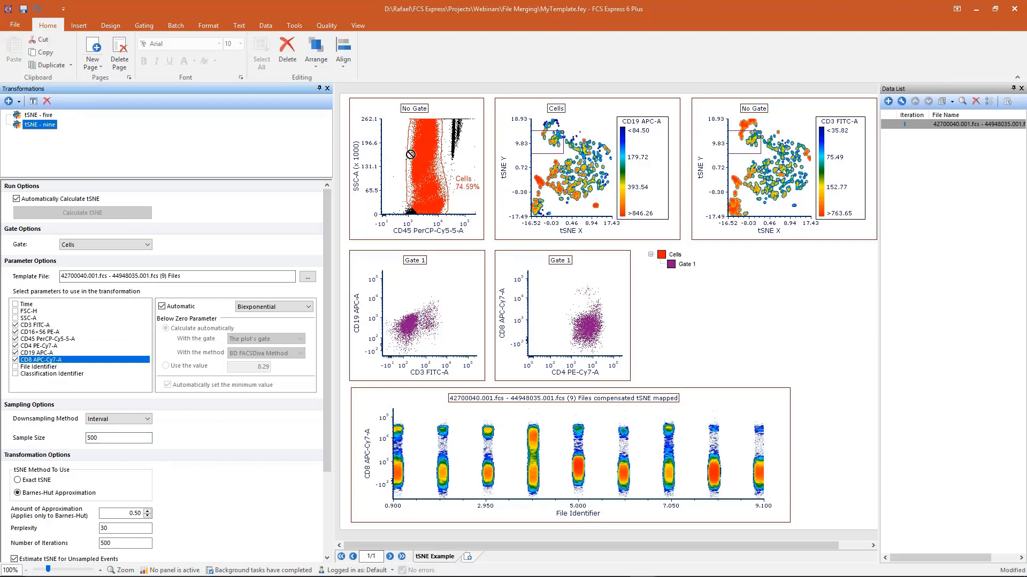
pyautogui.click(515, 151)
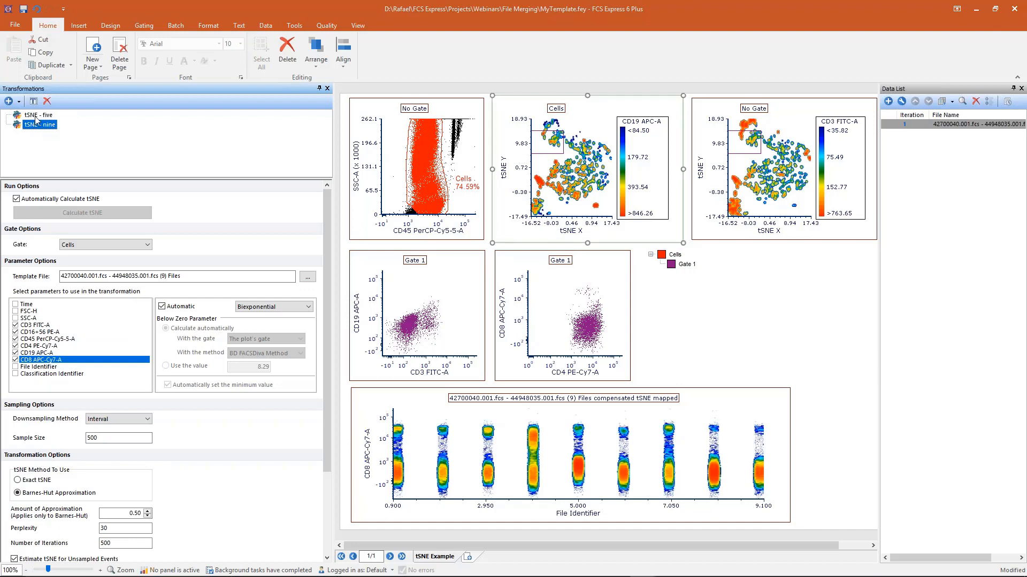
pyautogui.click(712, 153)
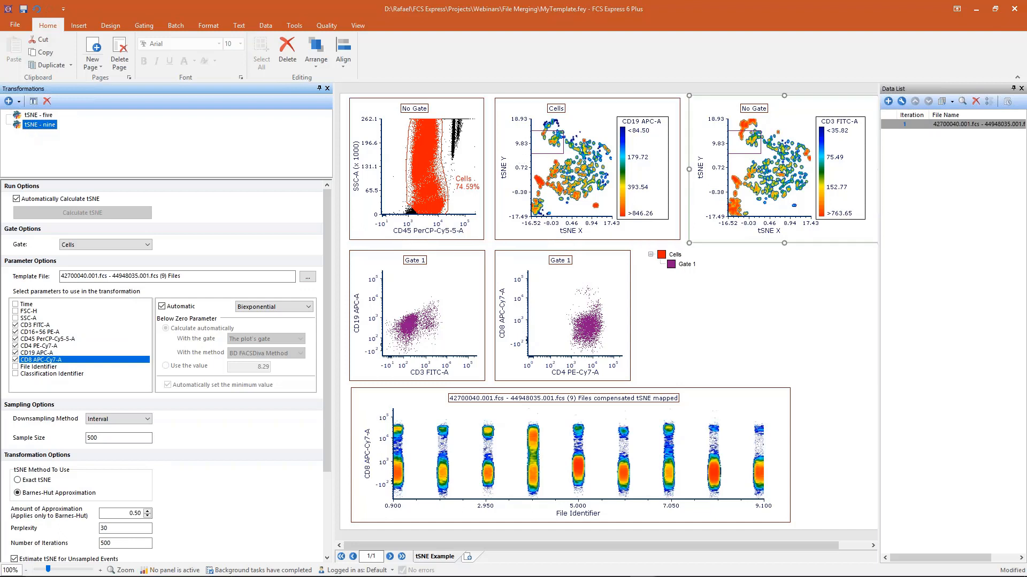
pyautogui.click(401, 434)
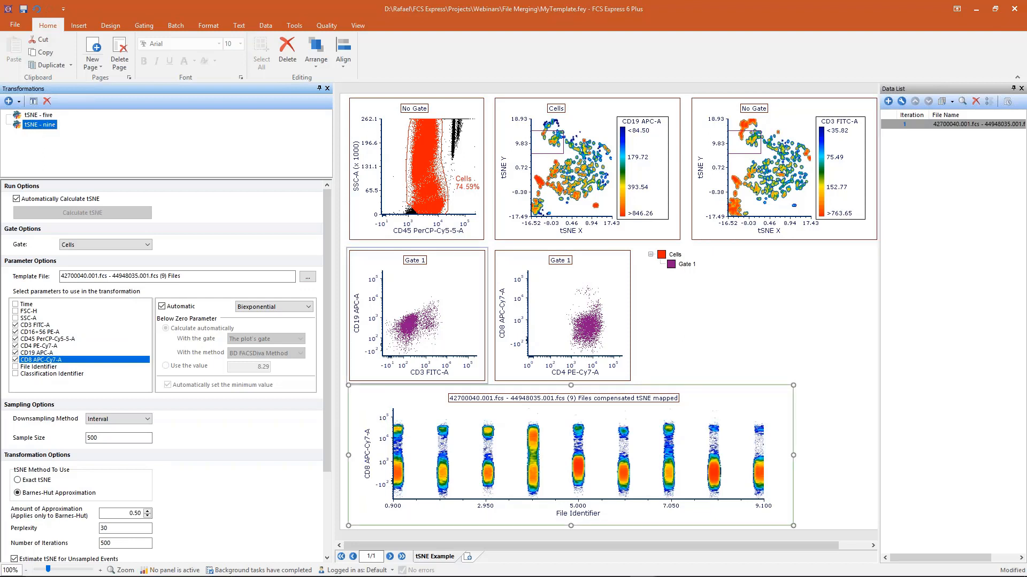
pyautogui.click(403, 288)
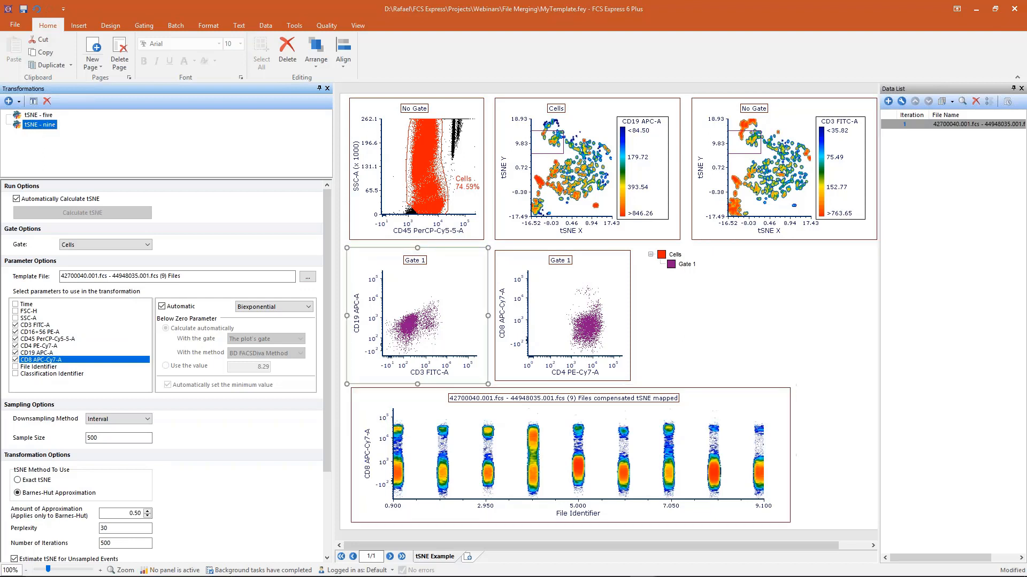
pyautogui.click(538, 301)
pyautogui.click(691, 320)
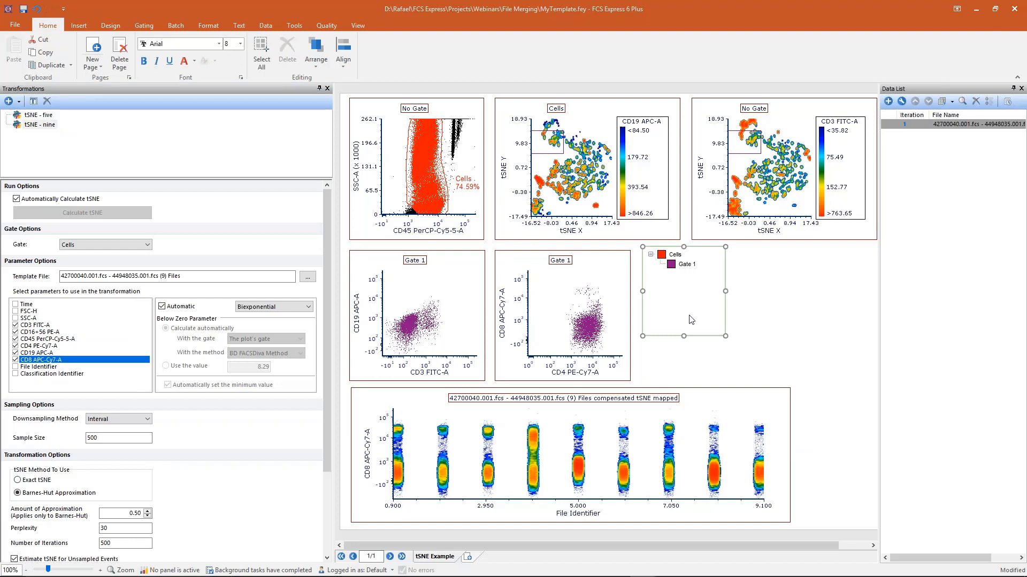
pyautogui.click(742, 376)
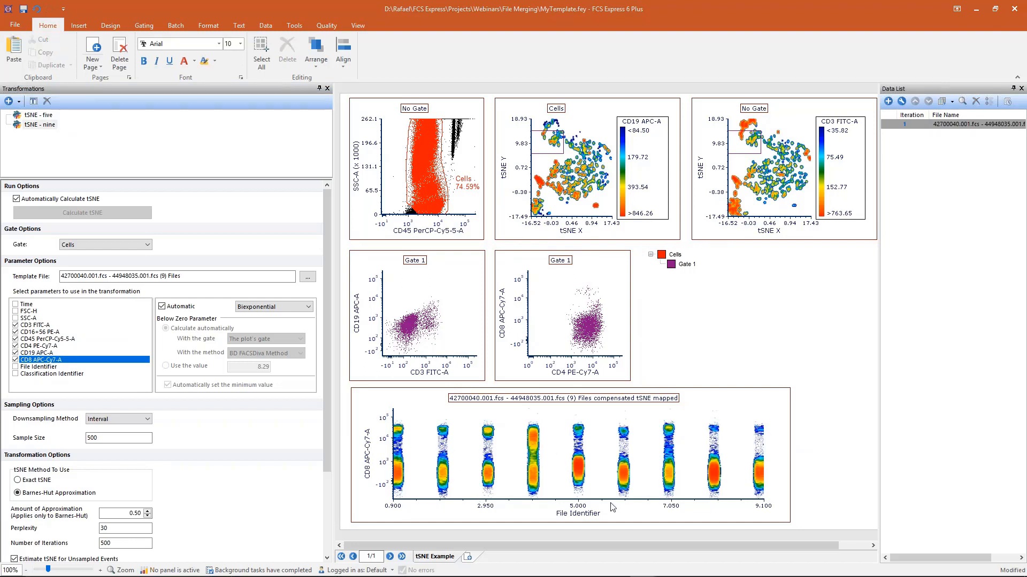
# - Create a rectangle gate named Gate 2 under Cells around the first five files on the File Identifier plot
pyautogui.click(147, 26)
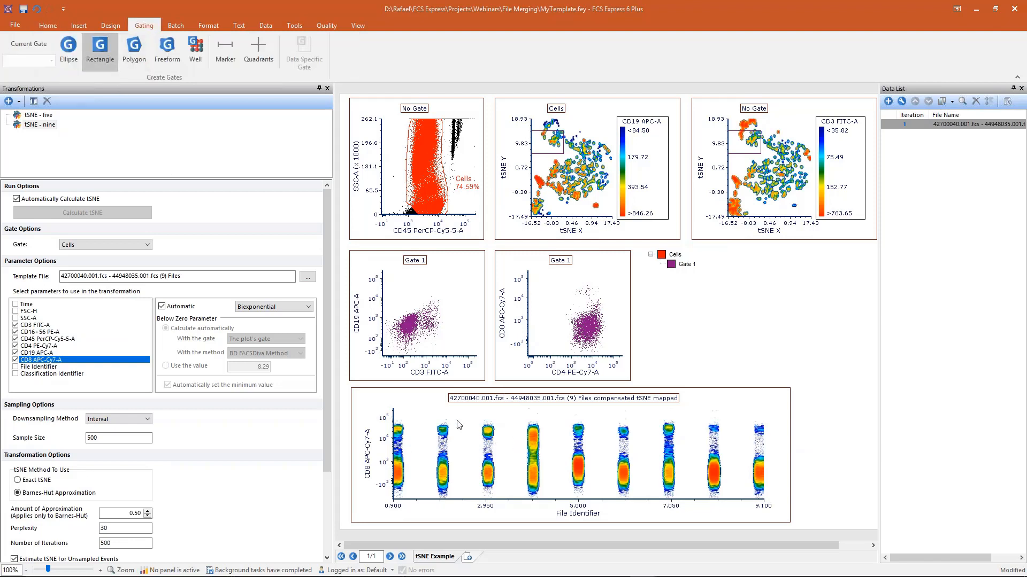
pyautogui.moveTo(397, 416)
pyautogui.mouseDown()
pyautogui.moveTo(513, 496)
pyautogui.moveTo(591, 503)
pyautogui.mouseUp()
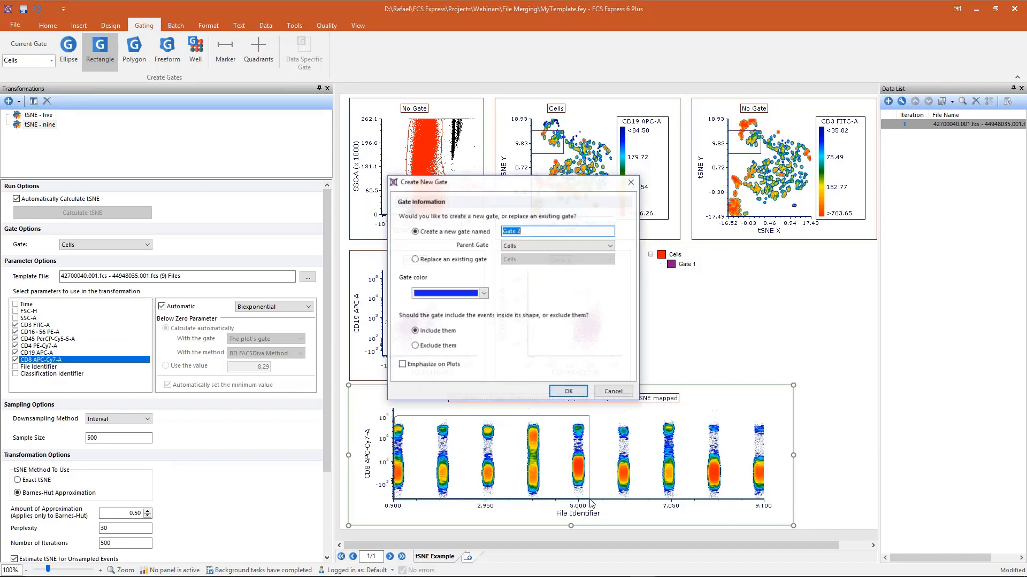
pyautogui.click(568, 391)
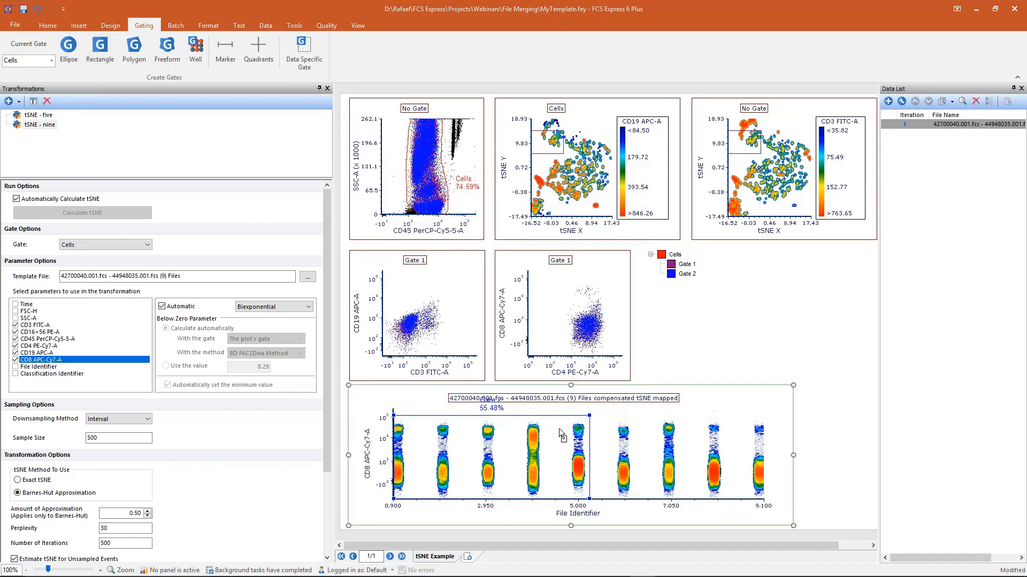
# - Apply Gate 2 to the CD3 FITC-A tSNE plot and move the Gate 1 rectangle up over the upper-left cluster
pyautogui.moveTo(559, 429); pyautogui.dragTo(784, 185)
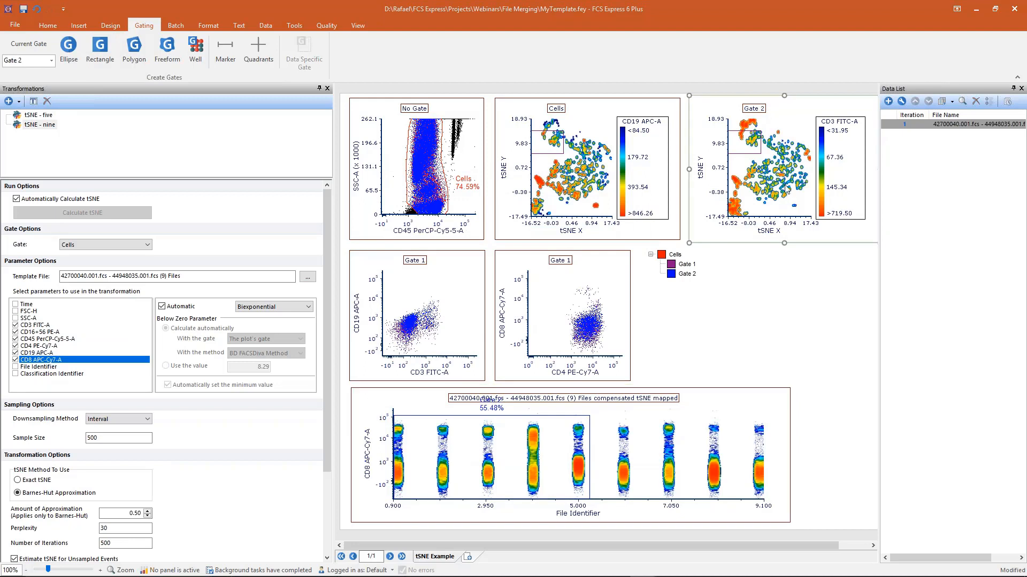
pyautogui.moveTo(741, 138); pyautogui.dragTo(744, 124)
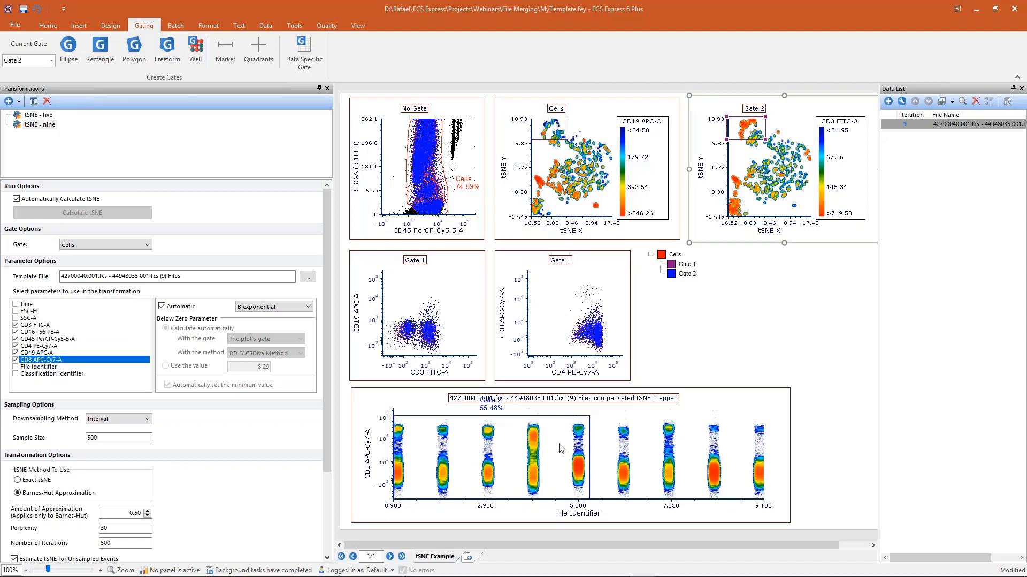
# - Adjust Gate 2 on the File Identifier plot to cover all nine files, the last four, and finally the lower populations of files three to six
pyautogui.click(428, 444)
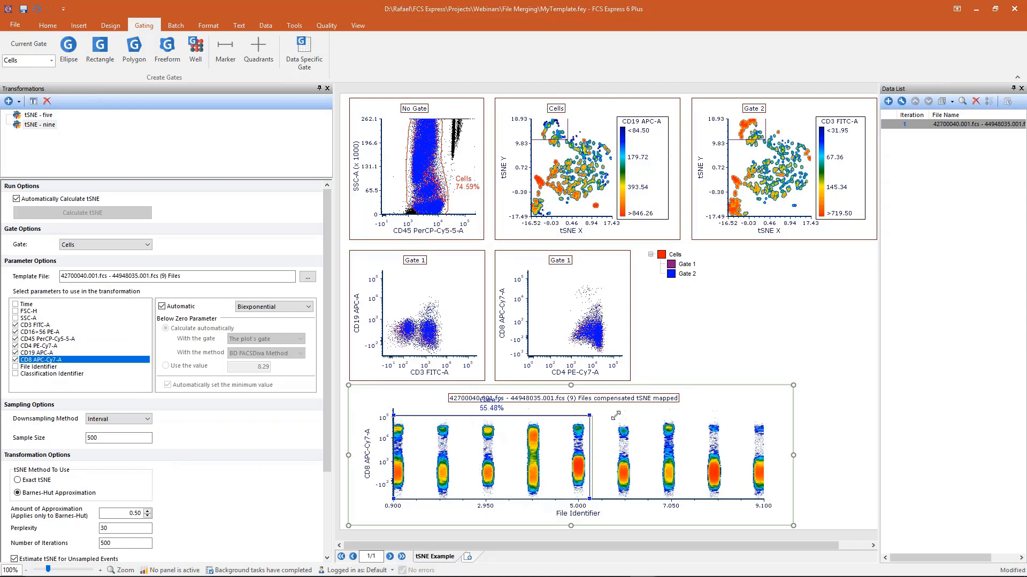
pyautogui.moveTo(615, 415); pyautogui.dragTo(771, 422)
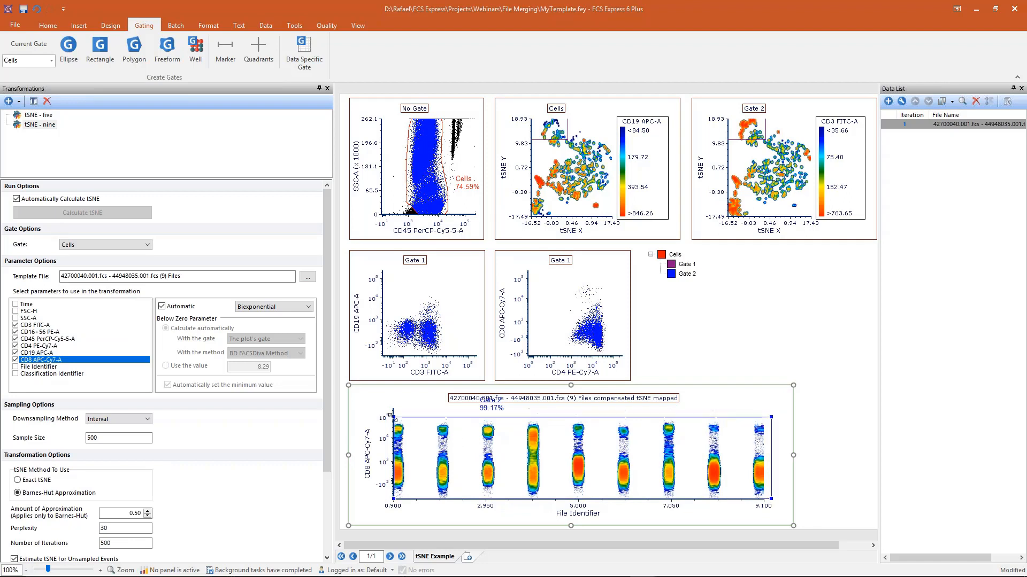
pyautogui.moveTo(412, 424); pyautogui.dragTo(610, 421)
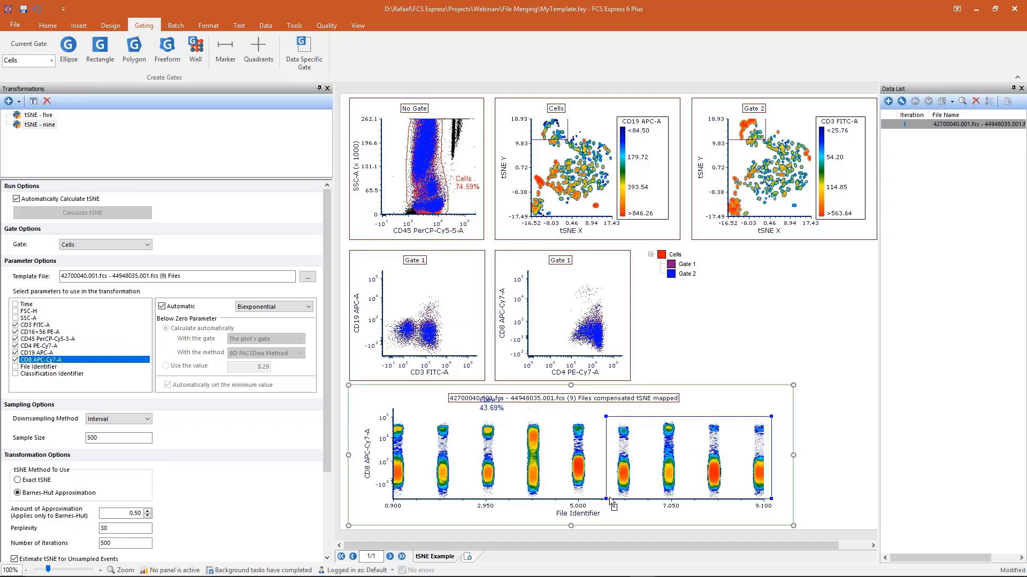
pyautogui.moveTo(610, 498); pyautogui.dragTo(541, 483)
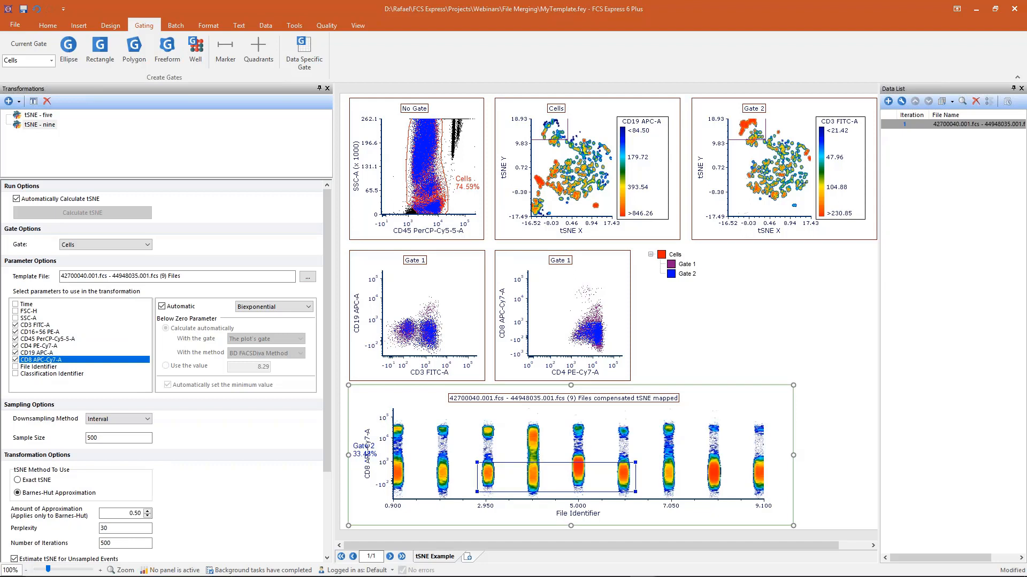
# - Close MyTemplate.fey without saving the changes and show the Summary page of file_merging_webinar.fey
pyautogui.click(1013, 8)
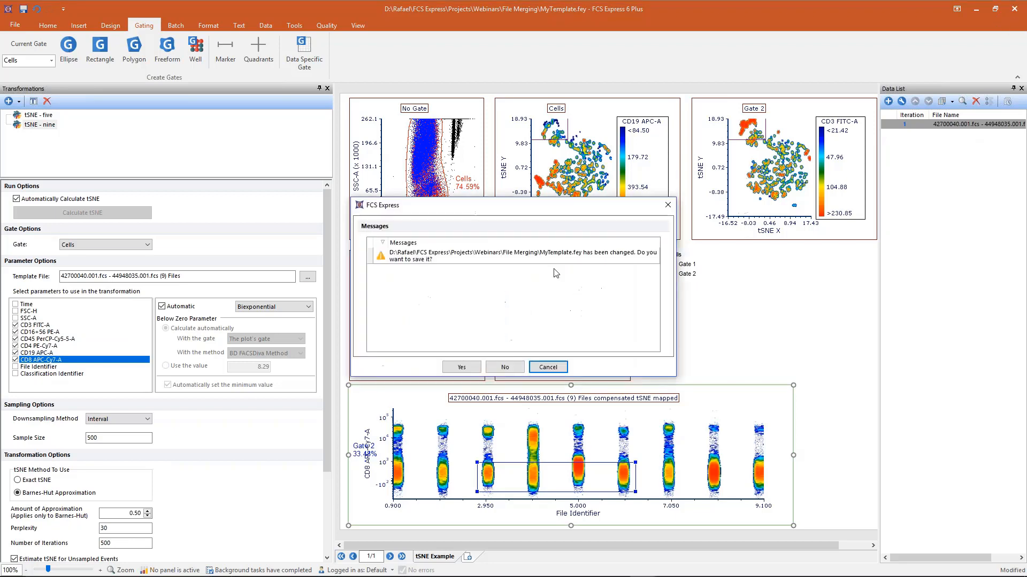
pyautogui.click(504, 368)
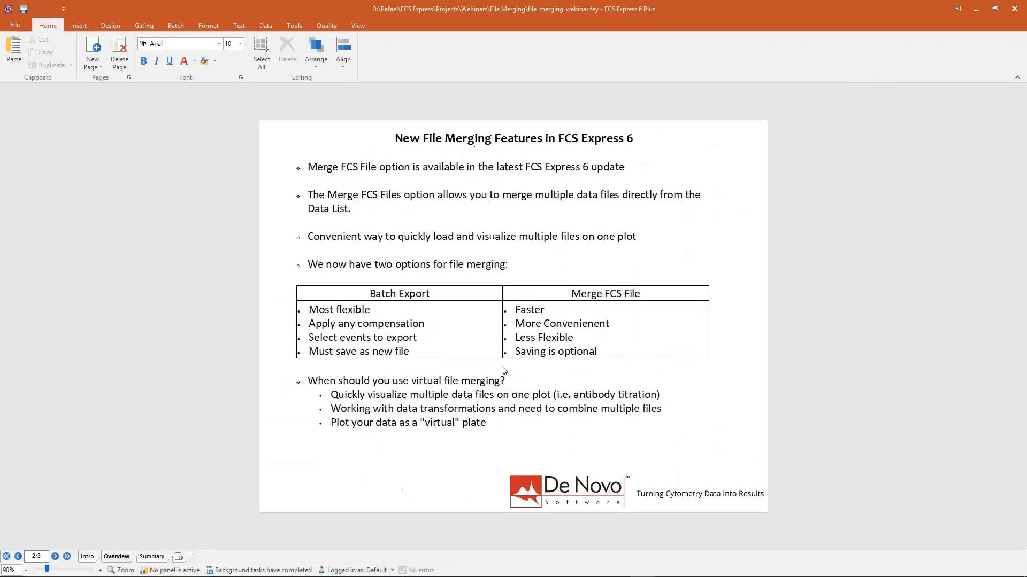
pyautogui.click(153, 557)
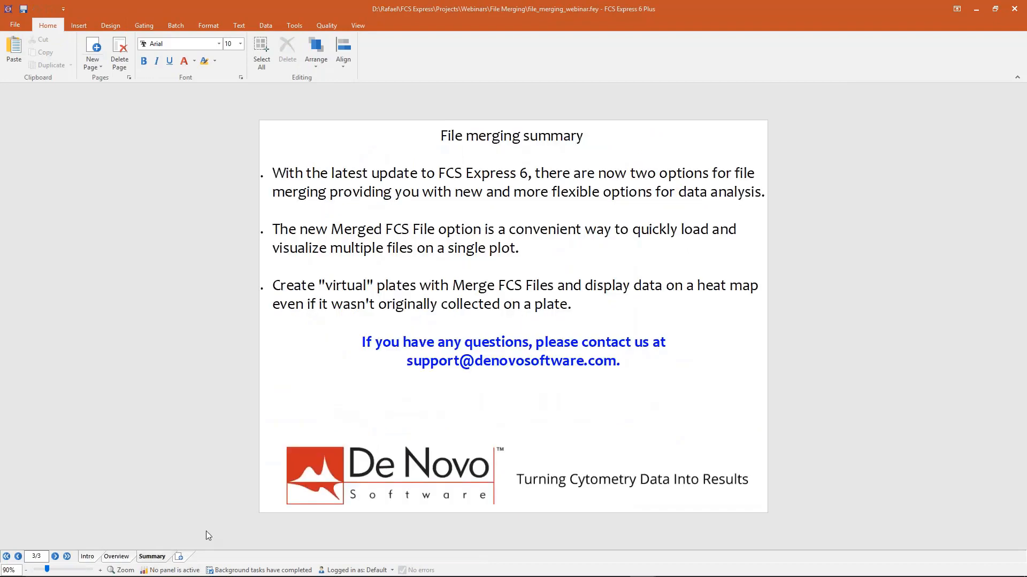